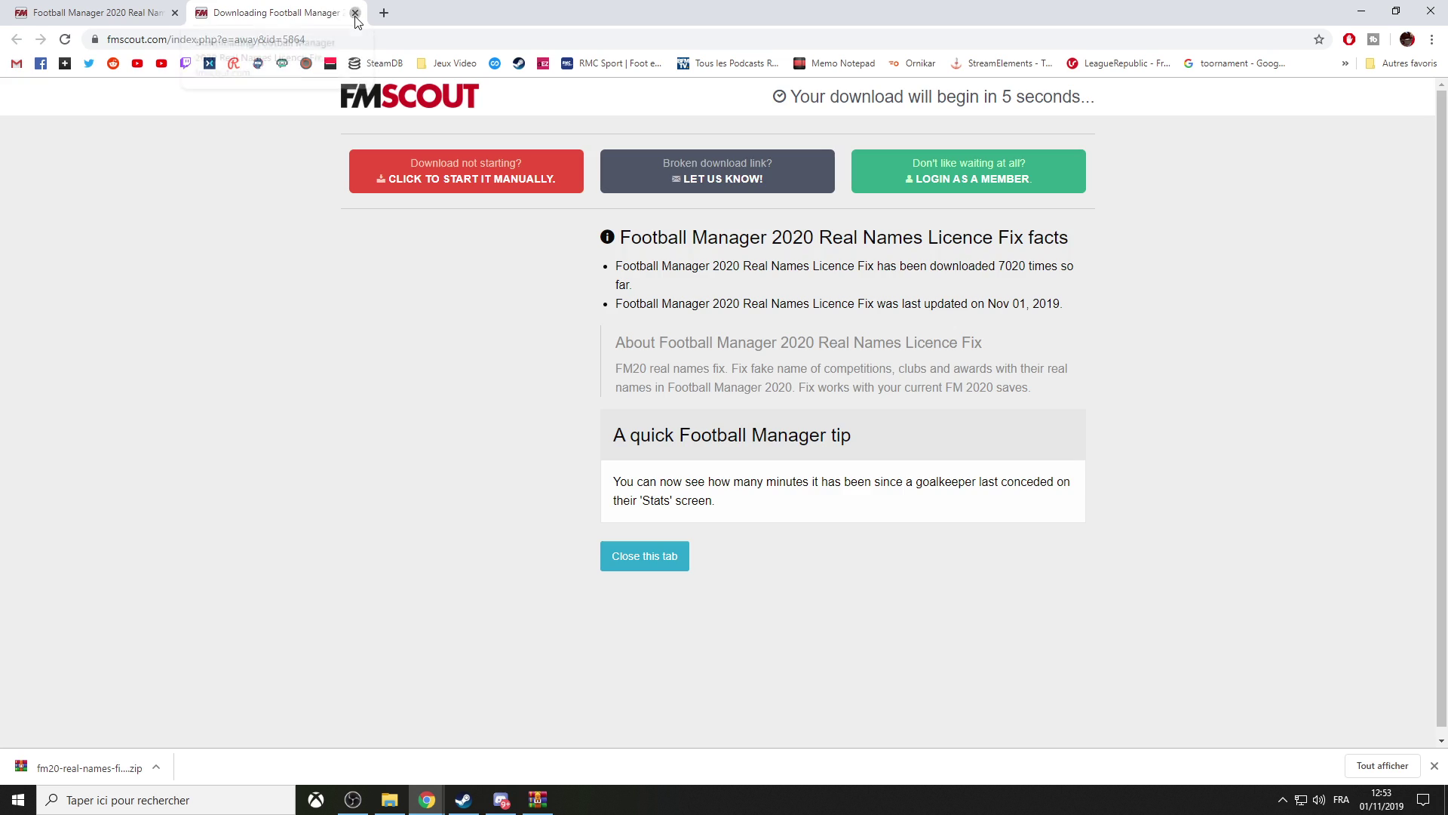
Close the FMScout download tab, move the browser out of the way and close the open archive window
click(355, 13)
double_click(662, 17)
key(super+Down)
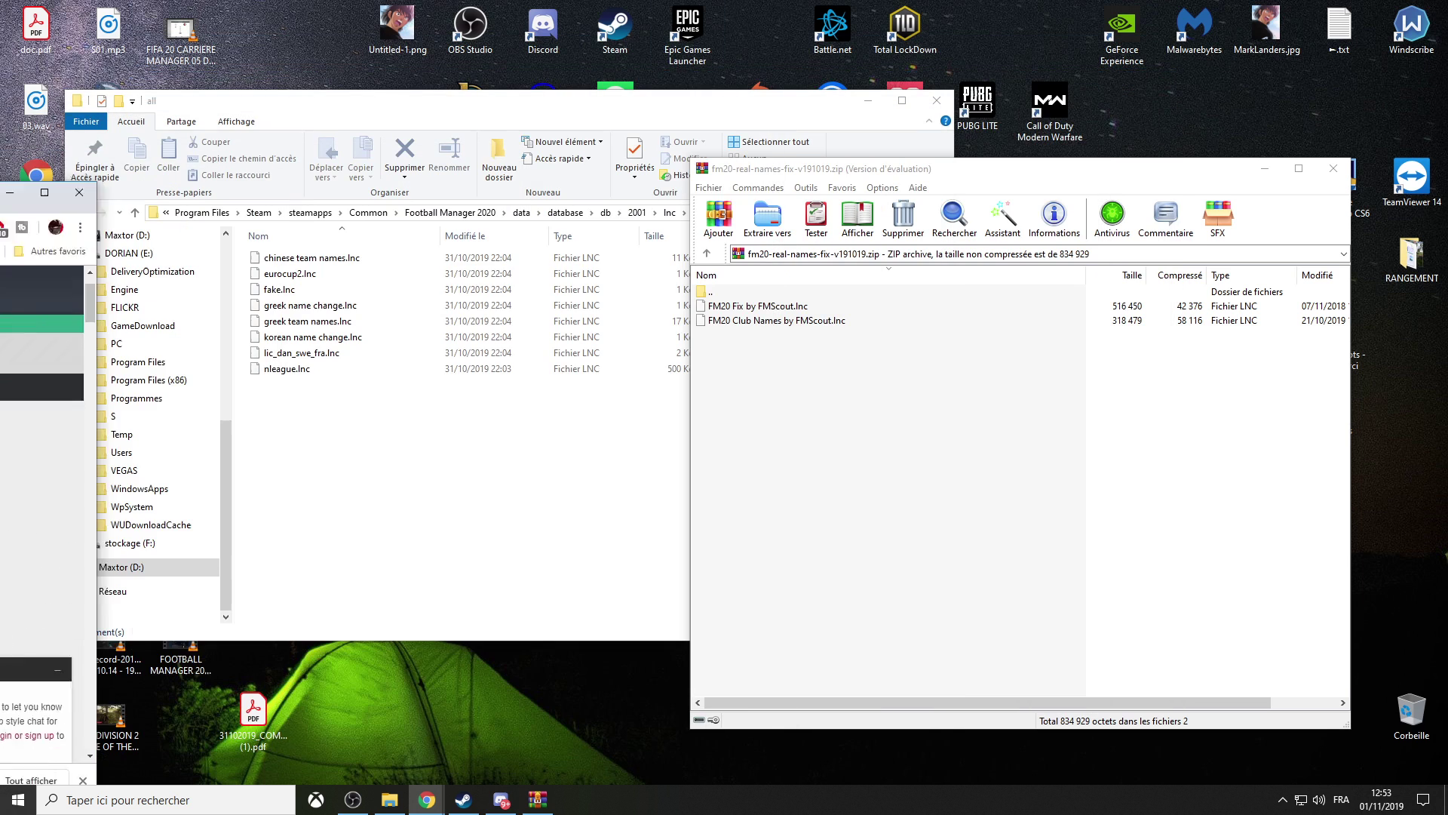
click(1334, 169)
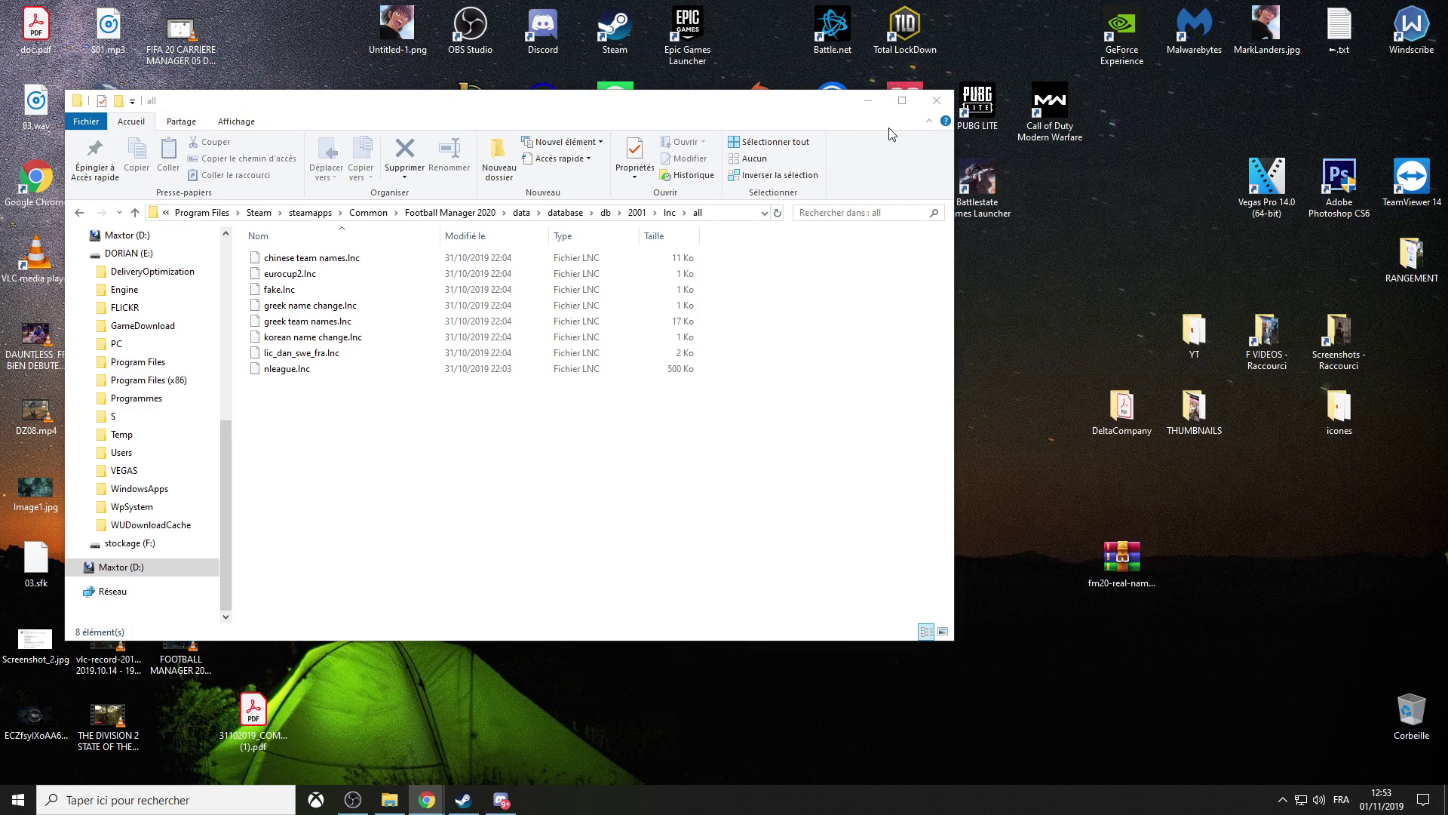
Put away the file window and move the fm20-real-names-fix archive to another spot on the desktop
drag(819, 110, 498, 144)
click(546, 134)
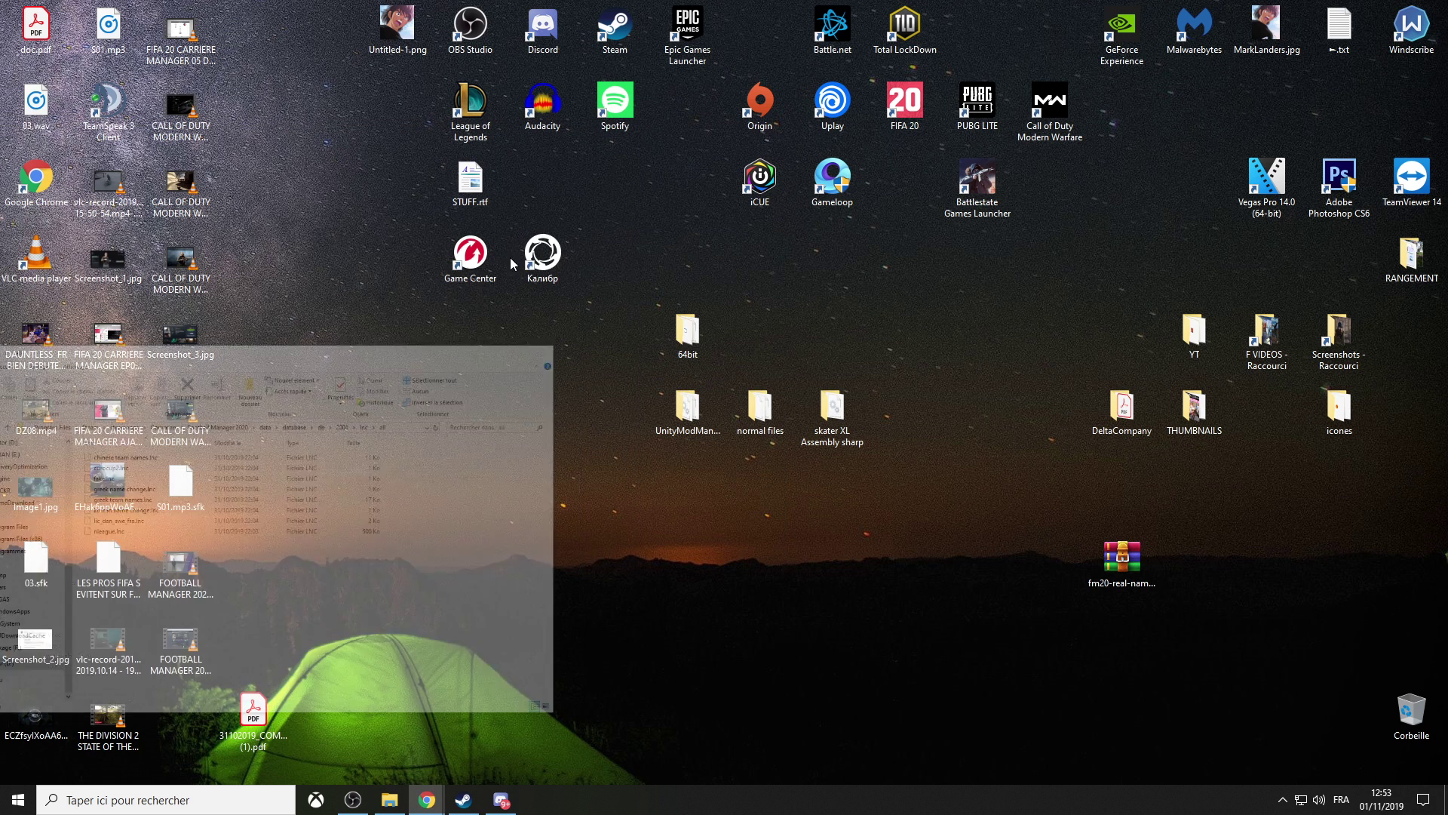
drag(1121, 567, 577, 531)
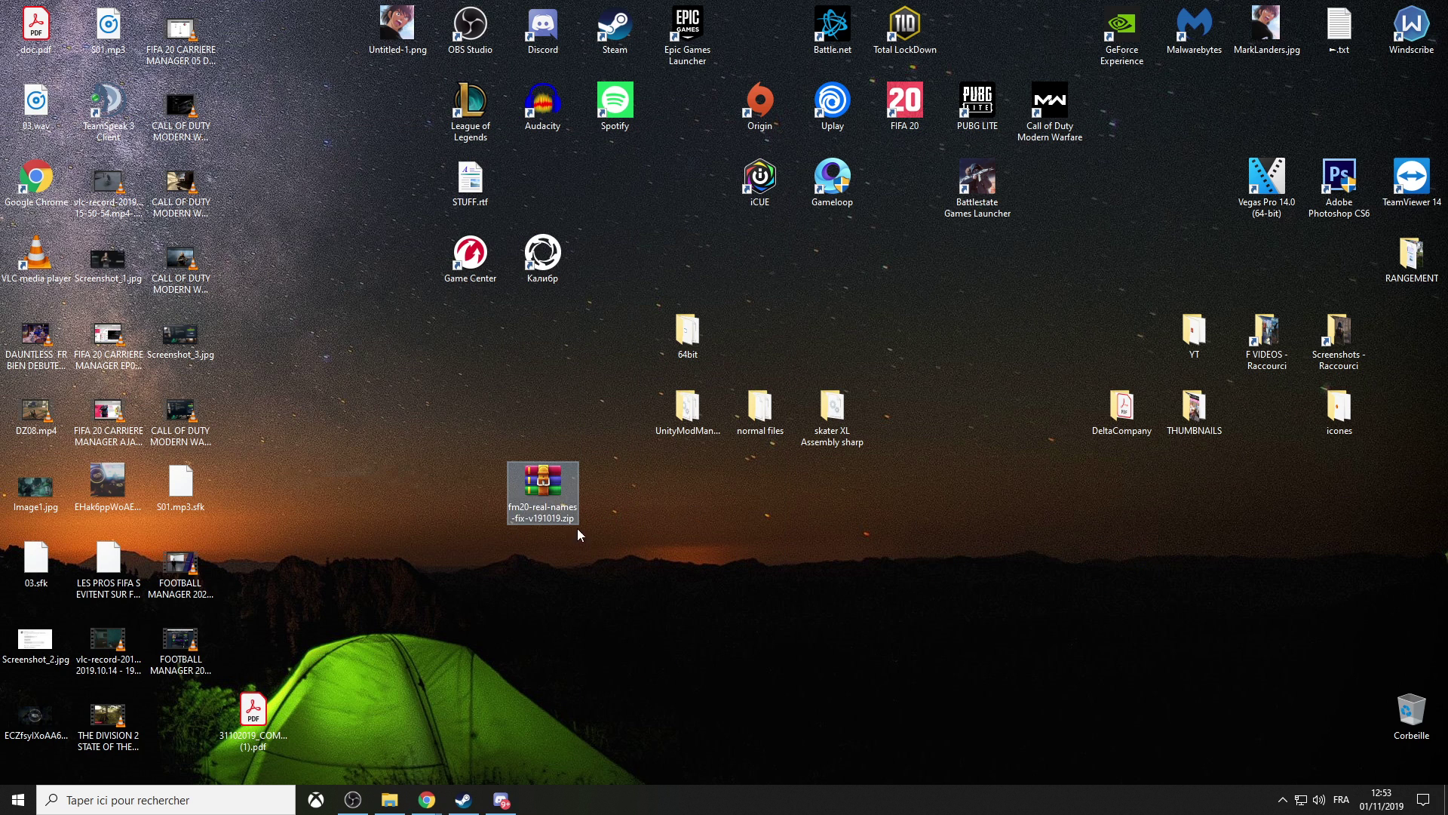
Open the fm20-real-names-fix archive to inspect its contents, dismiss the WinRAR licence notice and close the archive
double_click(547, 484)
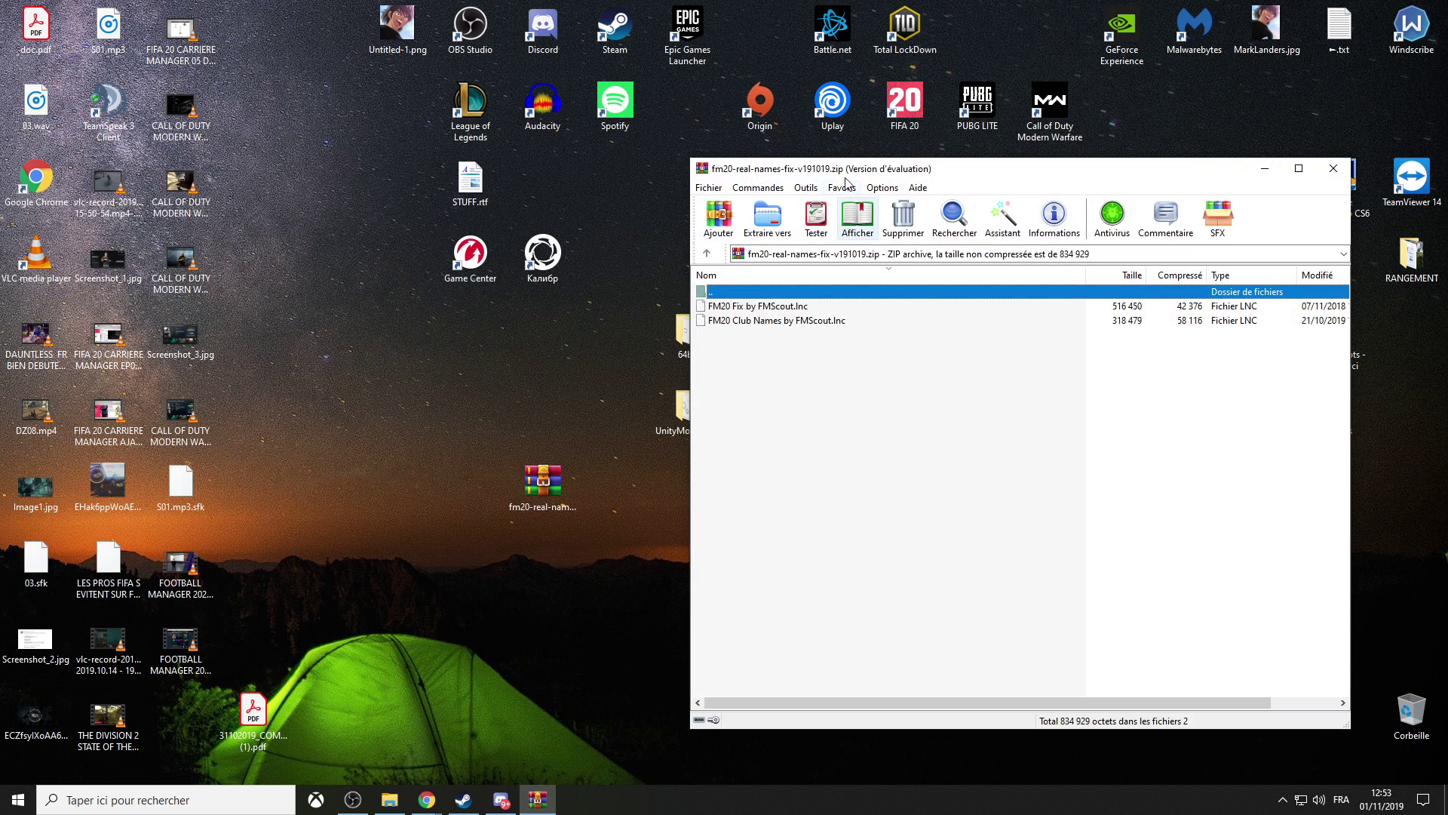
double_click(555, 284)
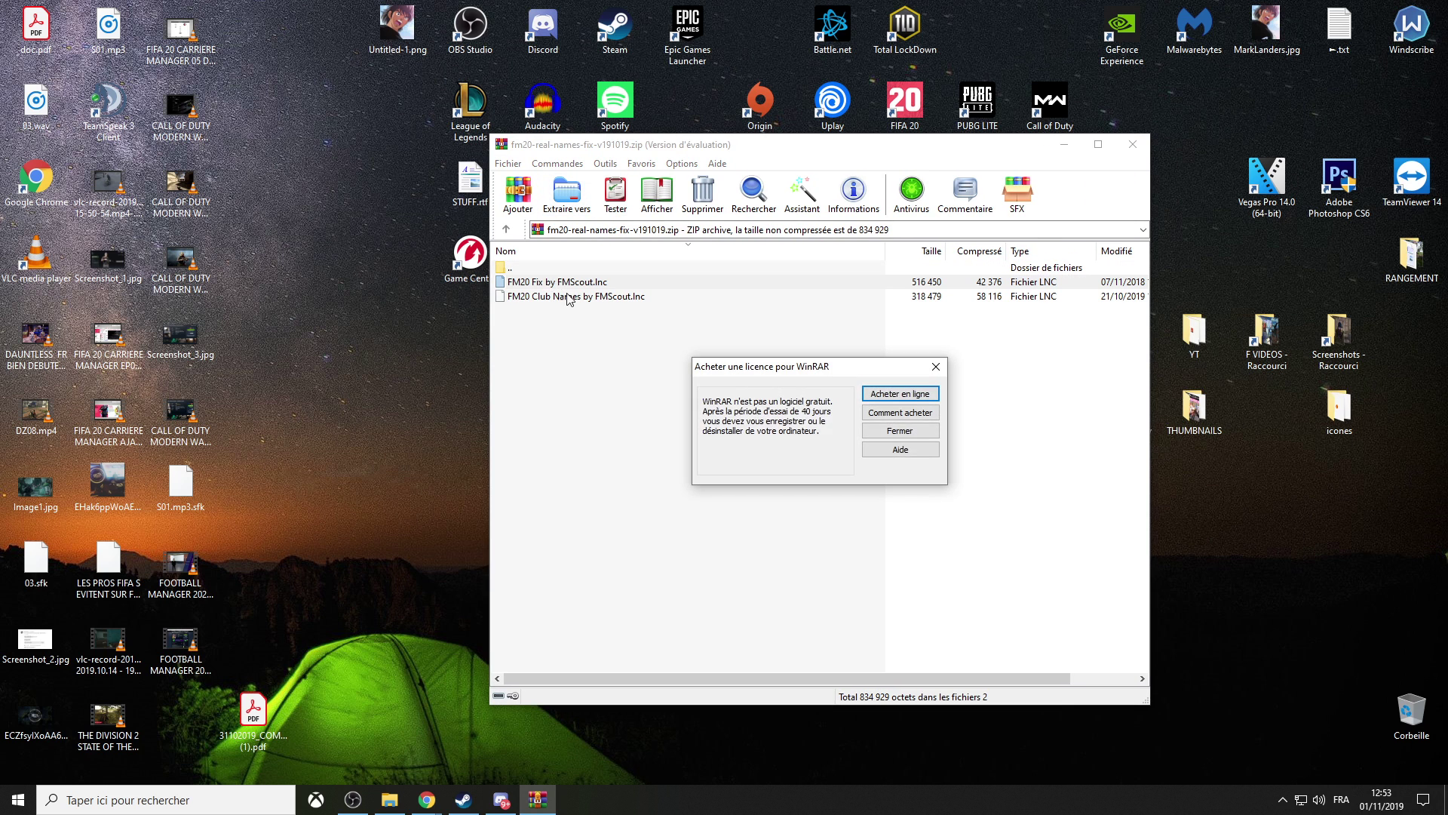
click(918, 448)
click(1133, 144)
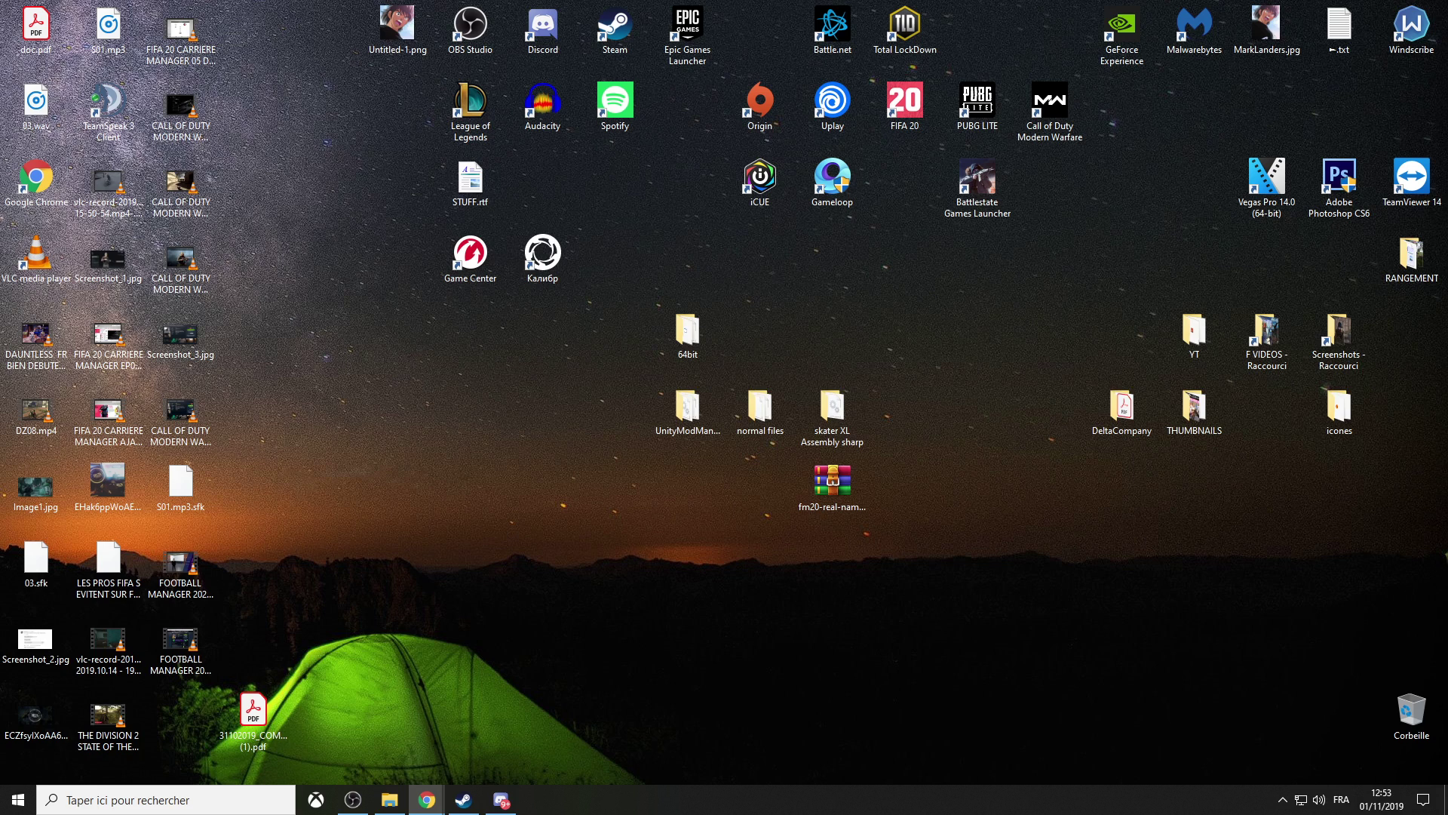
Switch to Chrome, examine the 2020 Name Fix preview images and the instructions on the FMScout page, and return to the desktop
key(alt+Tab)
double_click(699, 125)
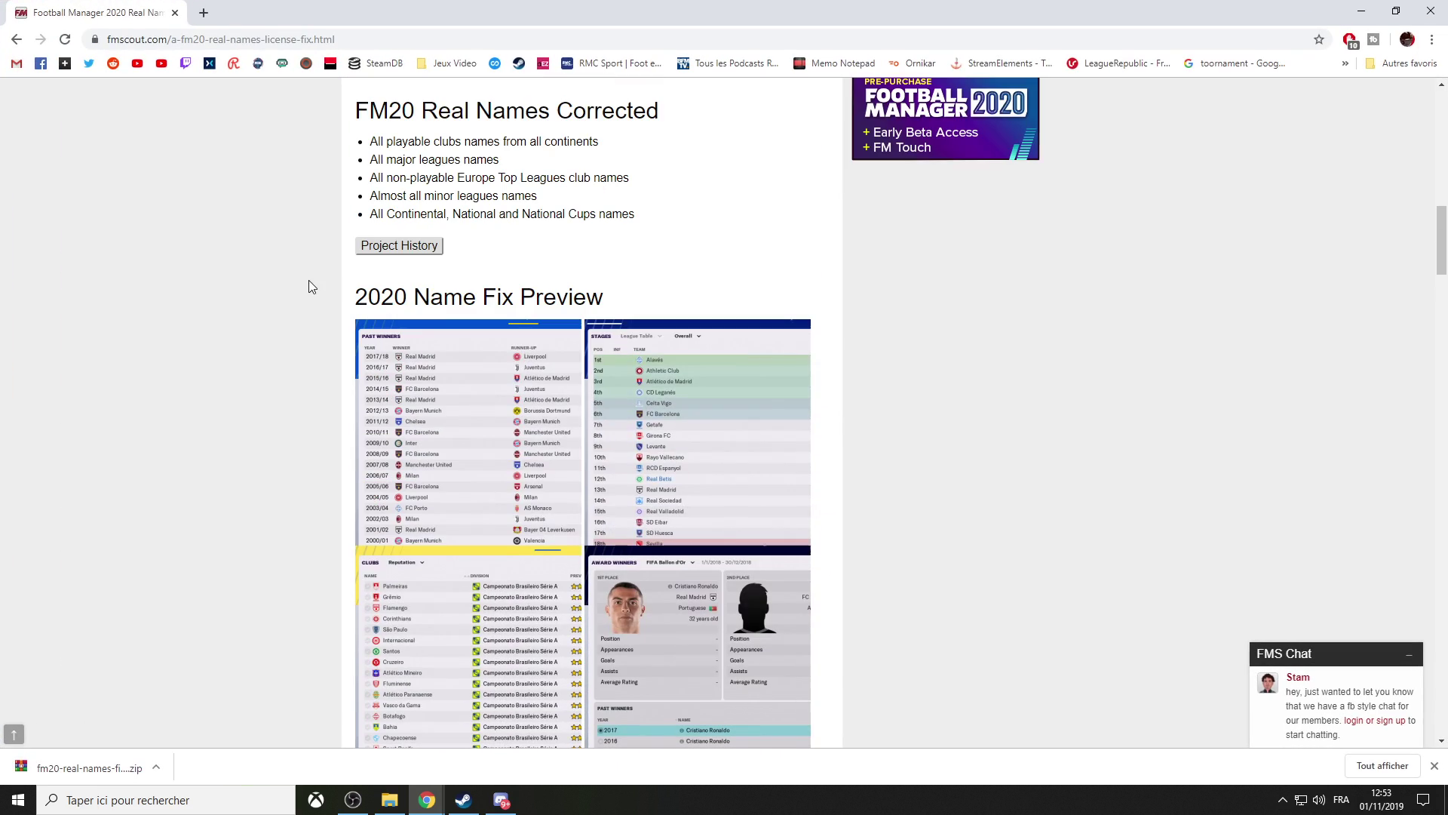
click(539, 362)
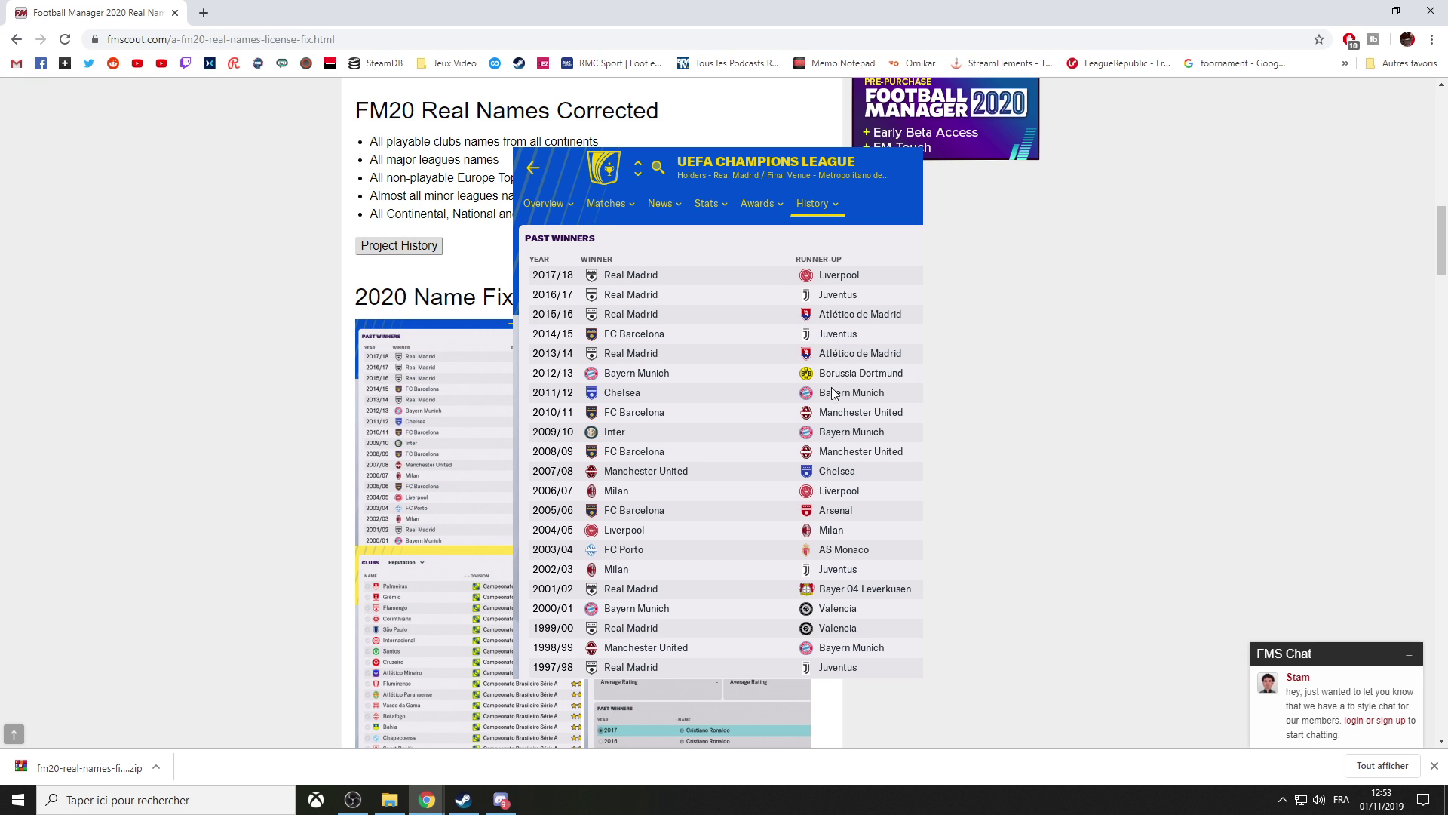
click(771, 394)
click(657, 663)
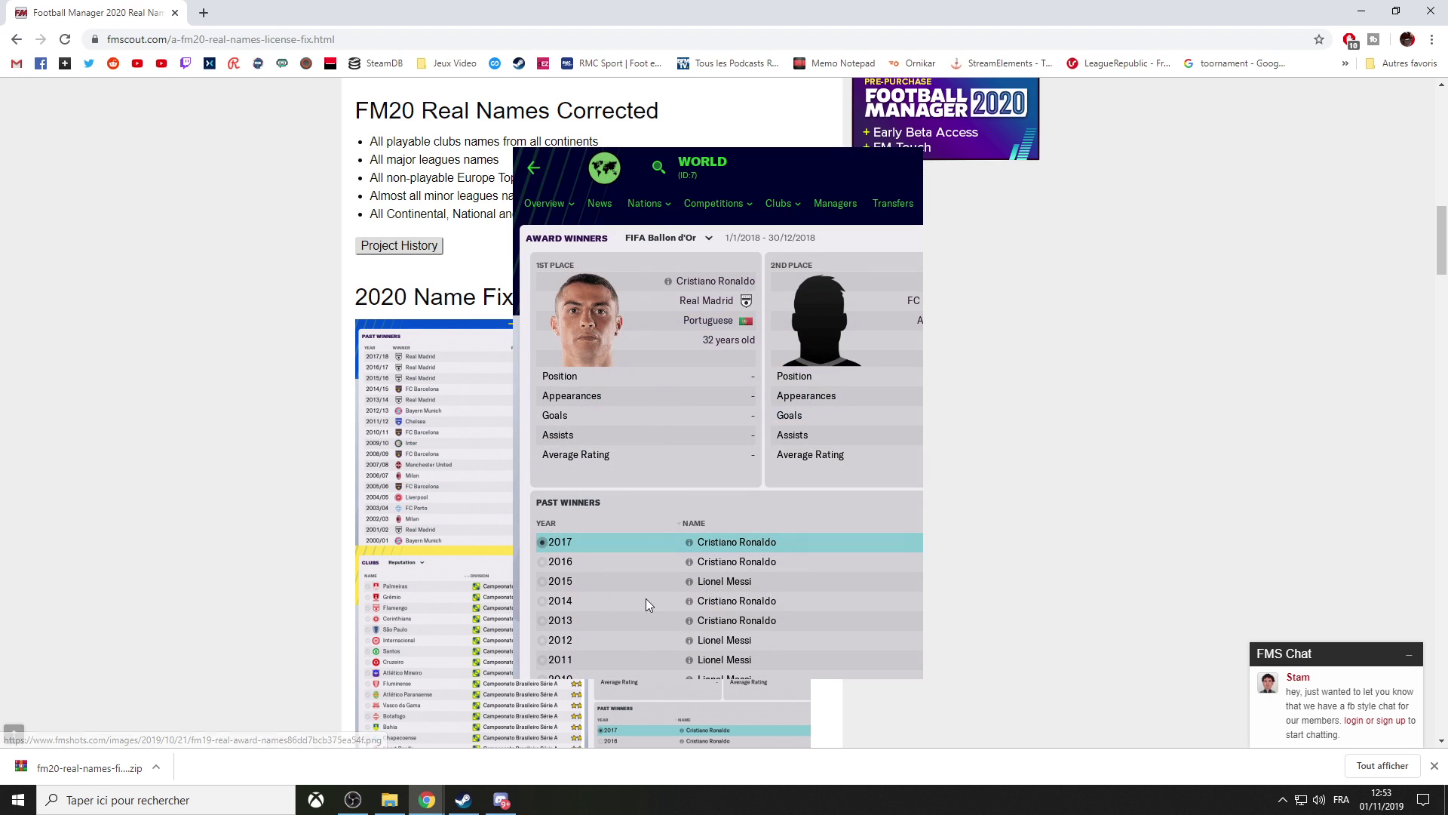
click(708, 242)
click(666, 423)
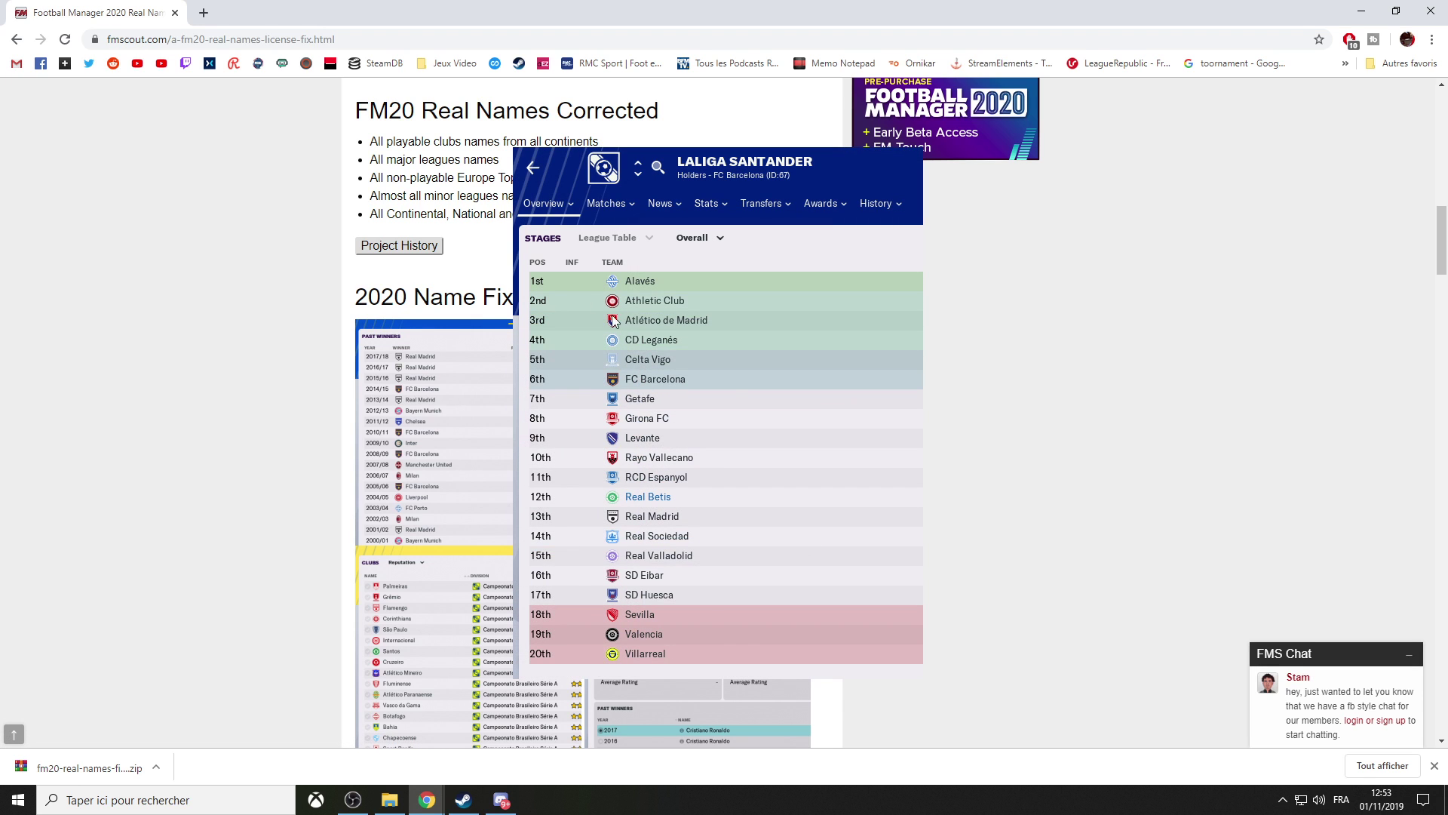
click(676, 417)
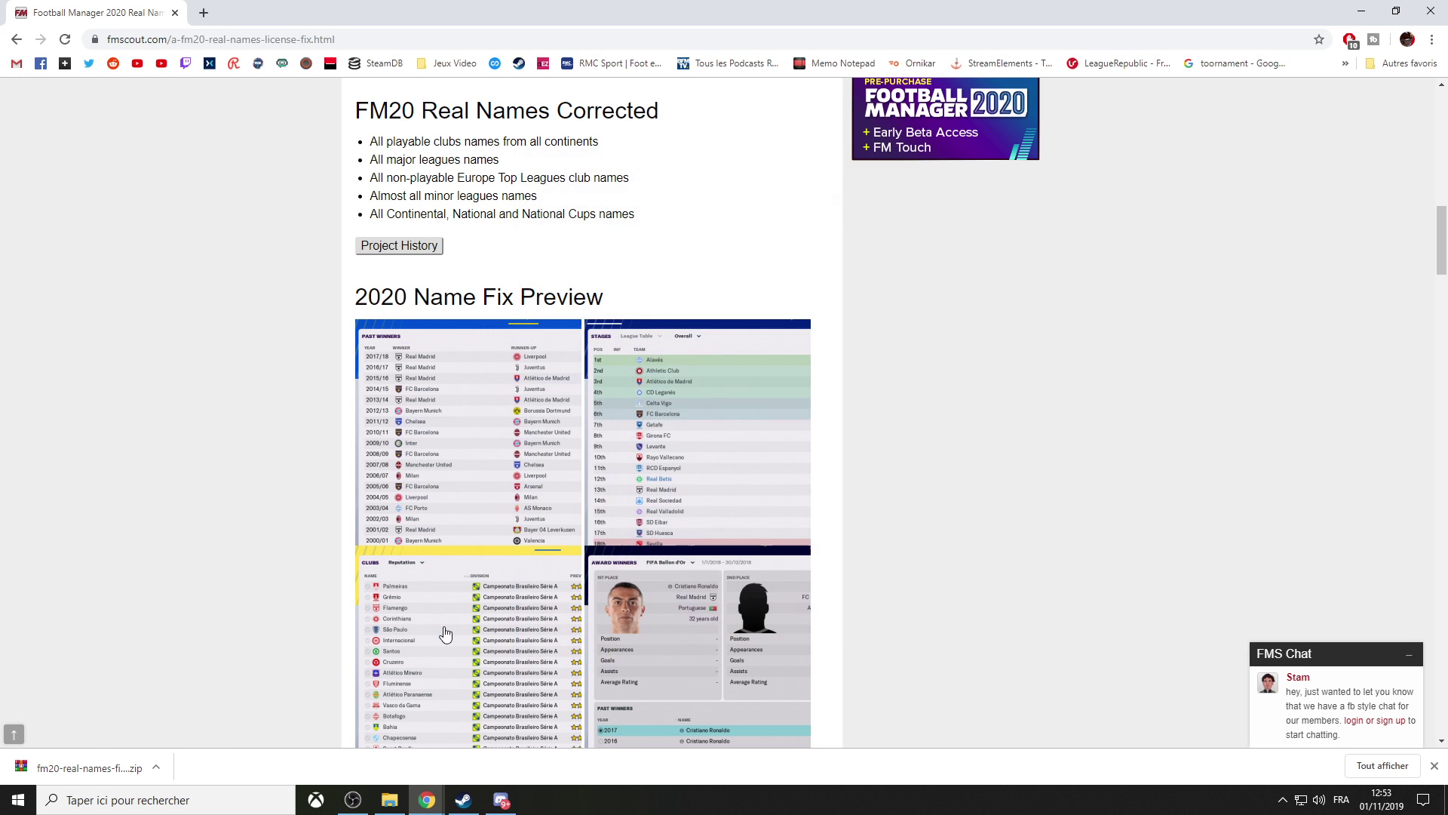
click(439, 627)
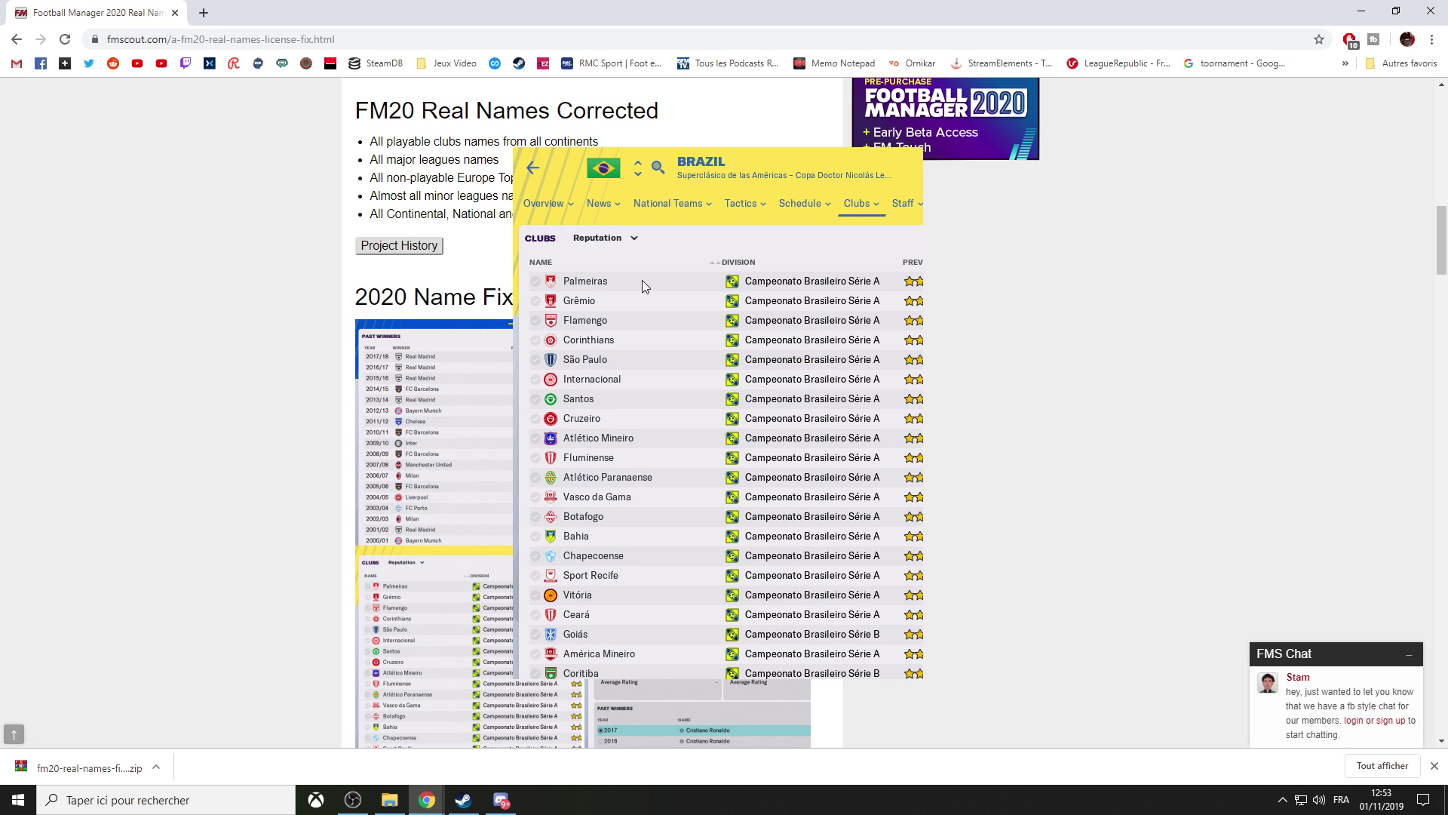
click(586, 411)
scroll(284, 395, down, 5)
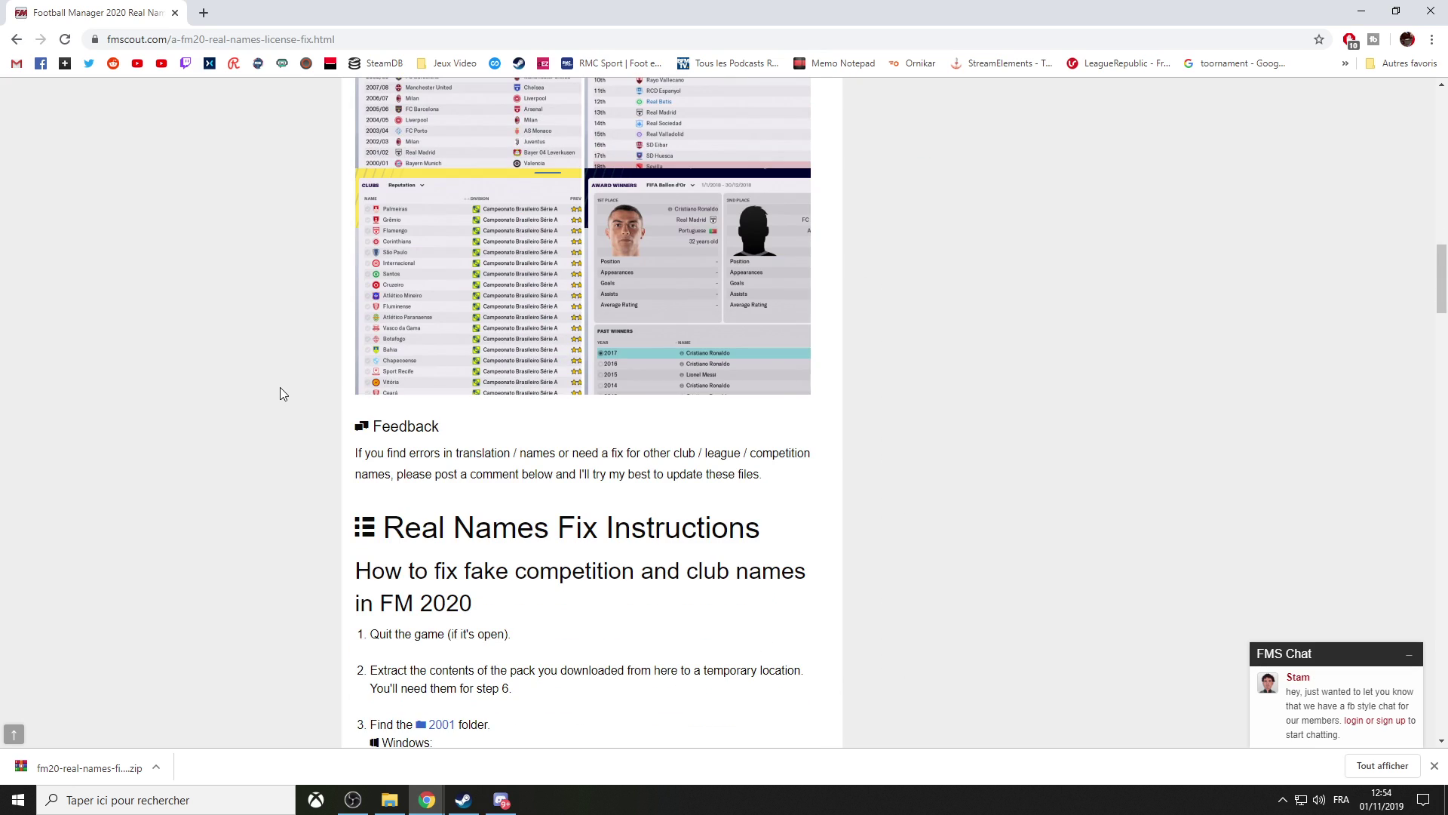
drag(836, 15, 701, 130)
key(super+d)
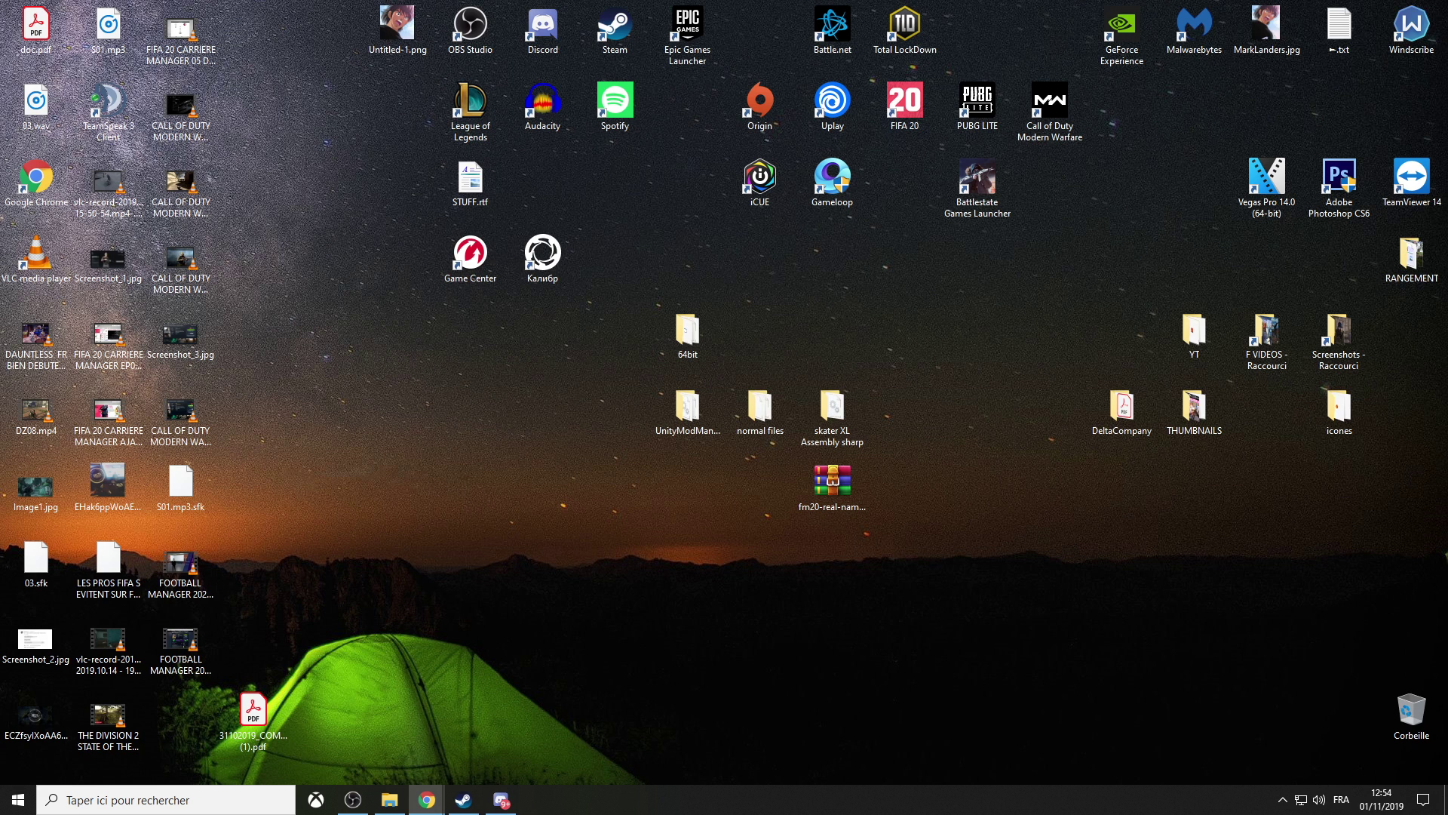
Switch to File Explorer and browse from Program Files through Steam, steamapps and Common into the Football Manager 2020 folder
click(389, 799)
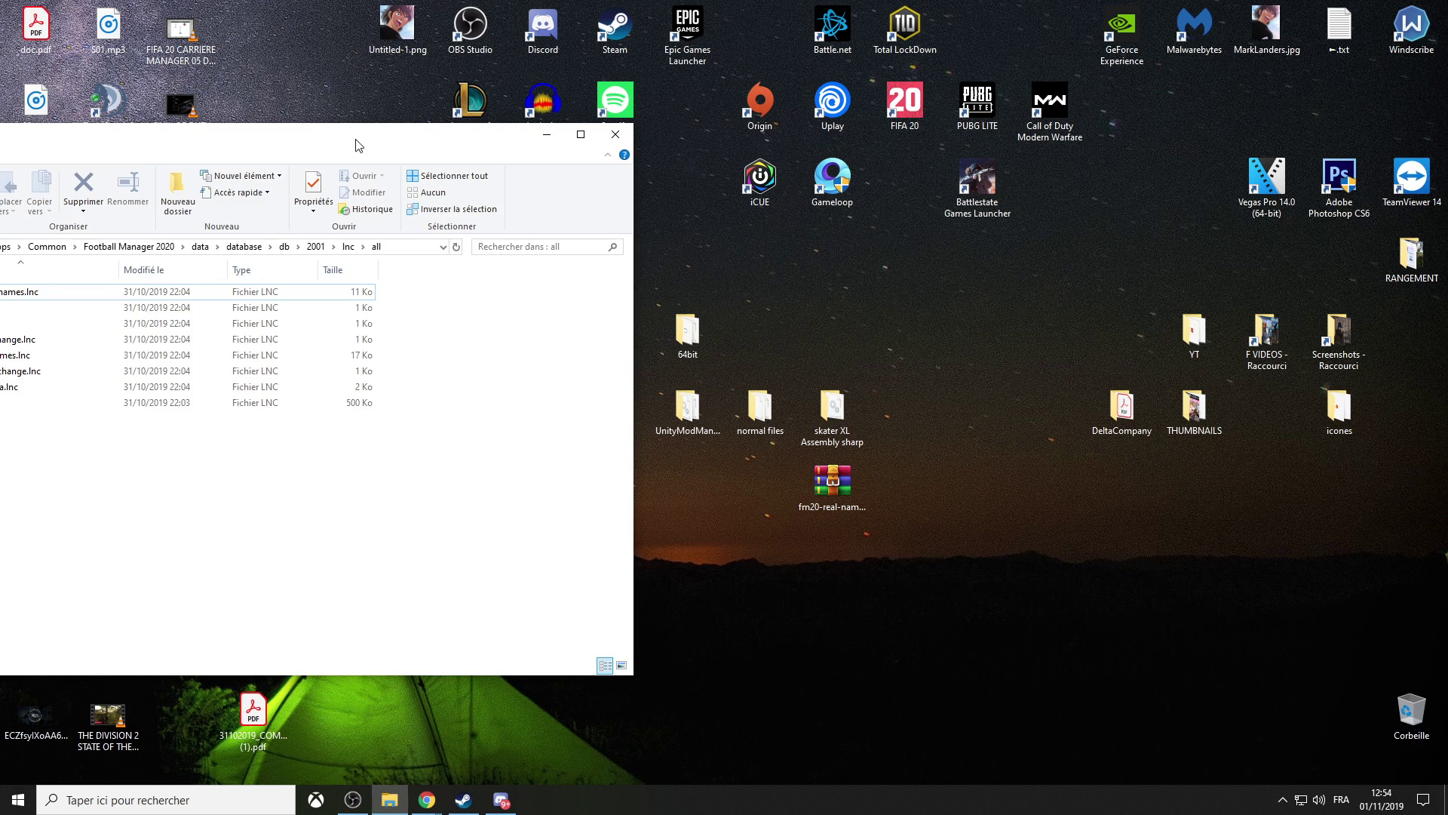
drag(357, 145, 853, 145)
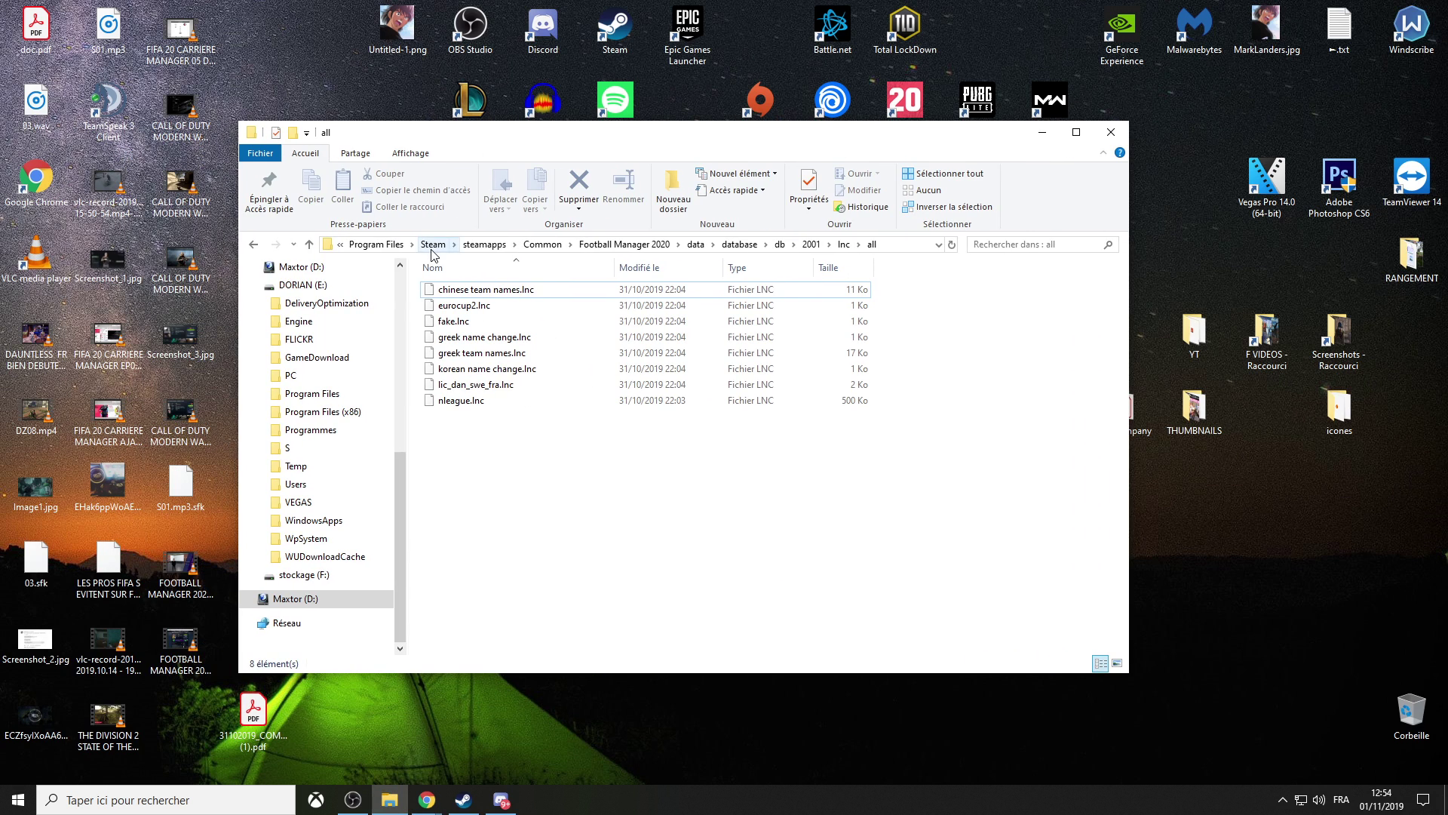
click(377, 244)
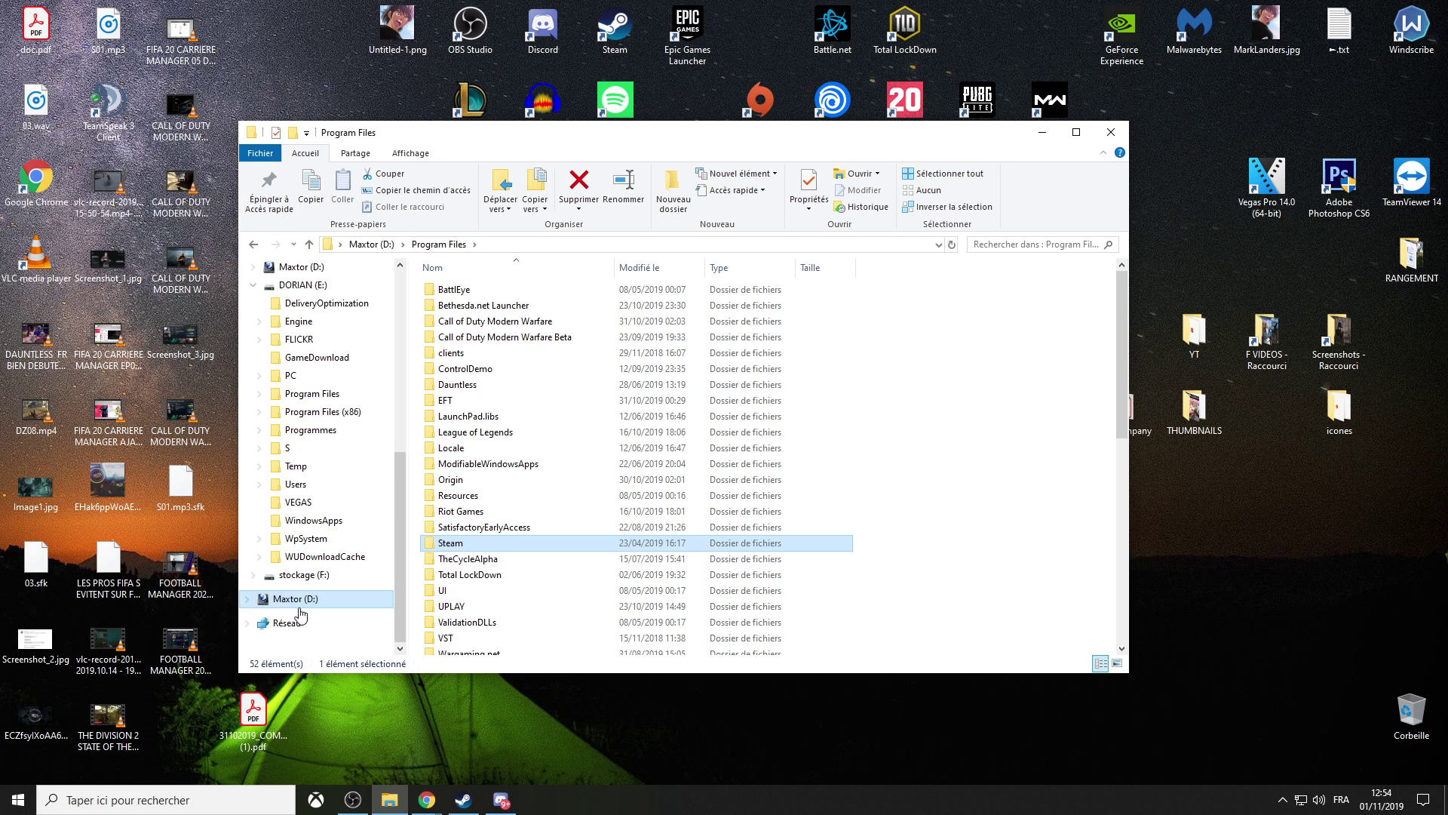
double_click(484, 545)
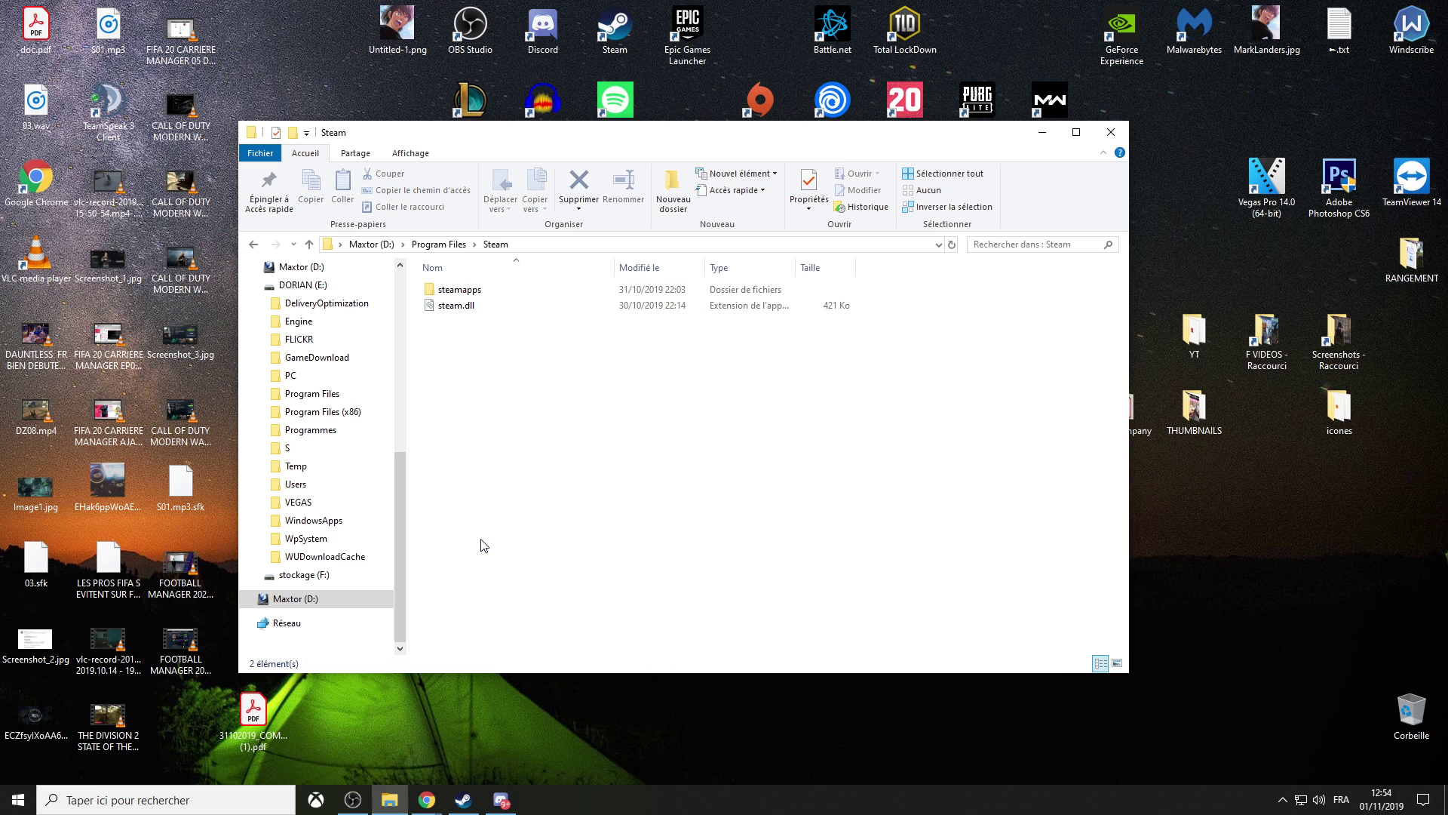
double_click(477, 295)
double_click(477, 297)
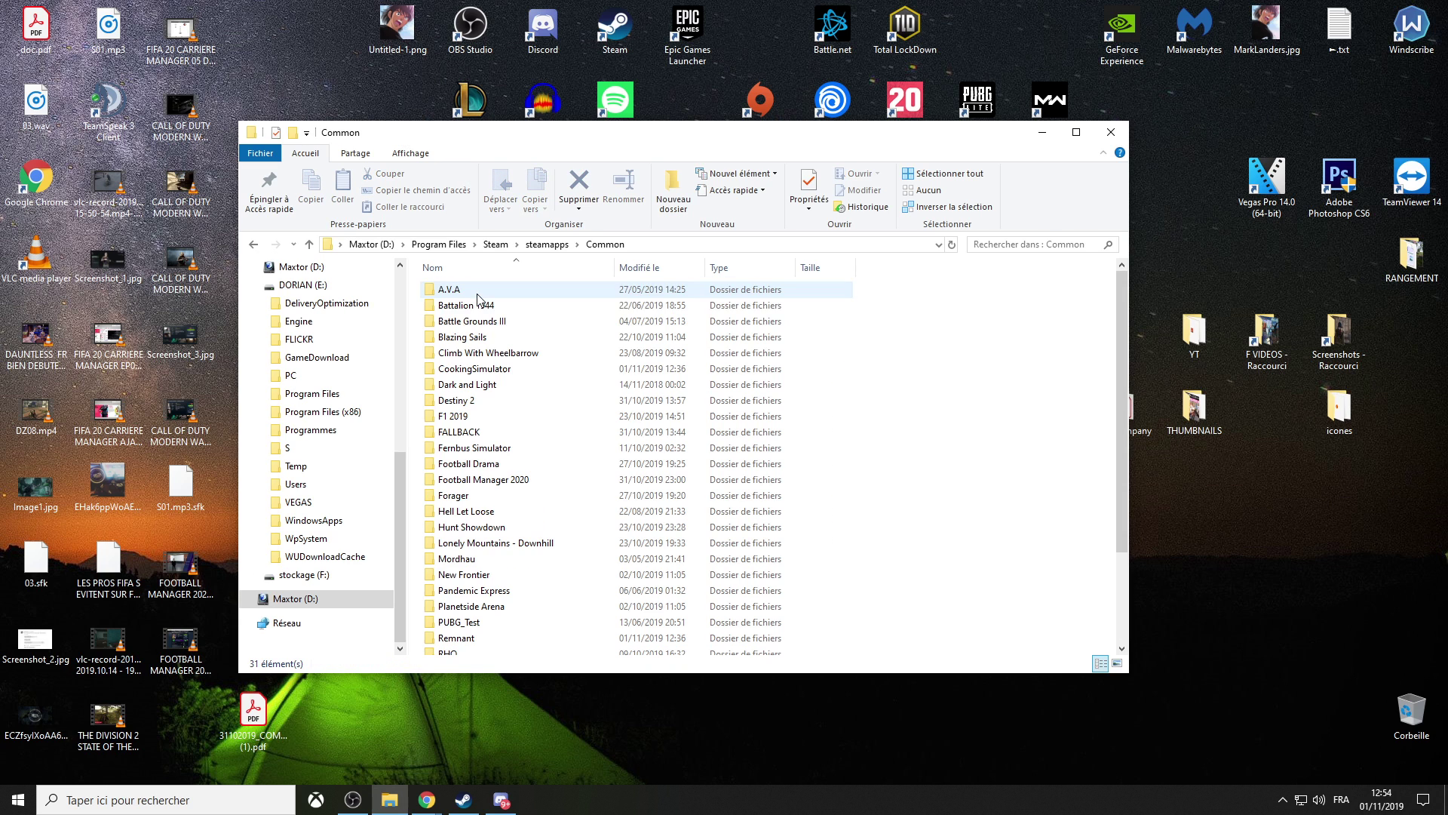
scroll(494, 462, down, 3)
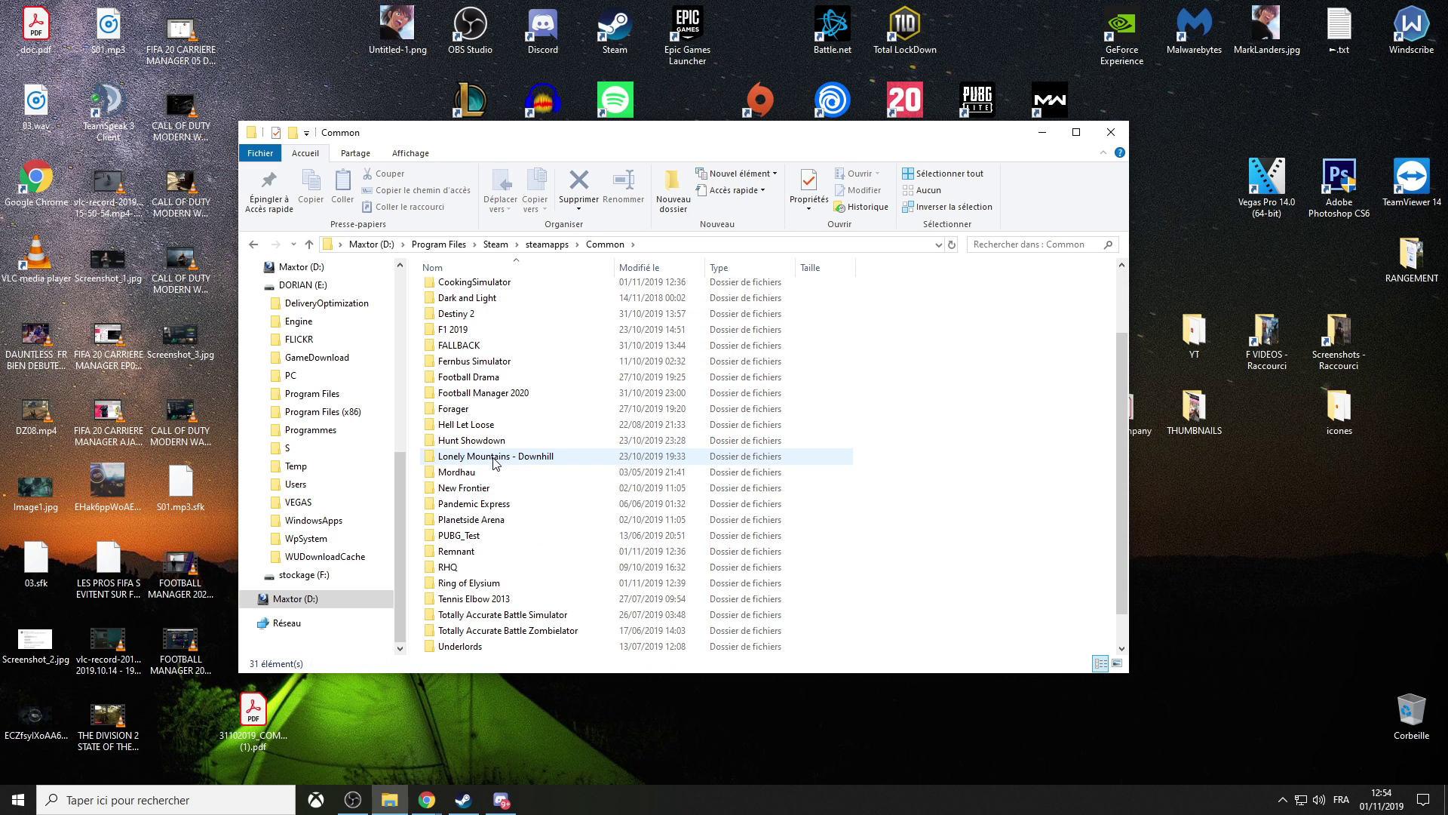
double_click(494, 393)
Browse through the data, database, db and 2001 folders into the lnc folder
click(464, 290)
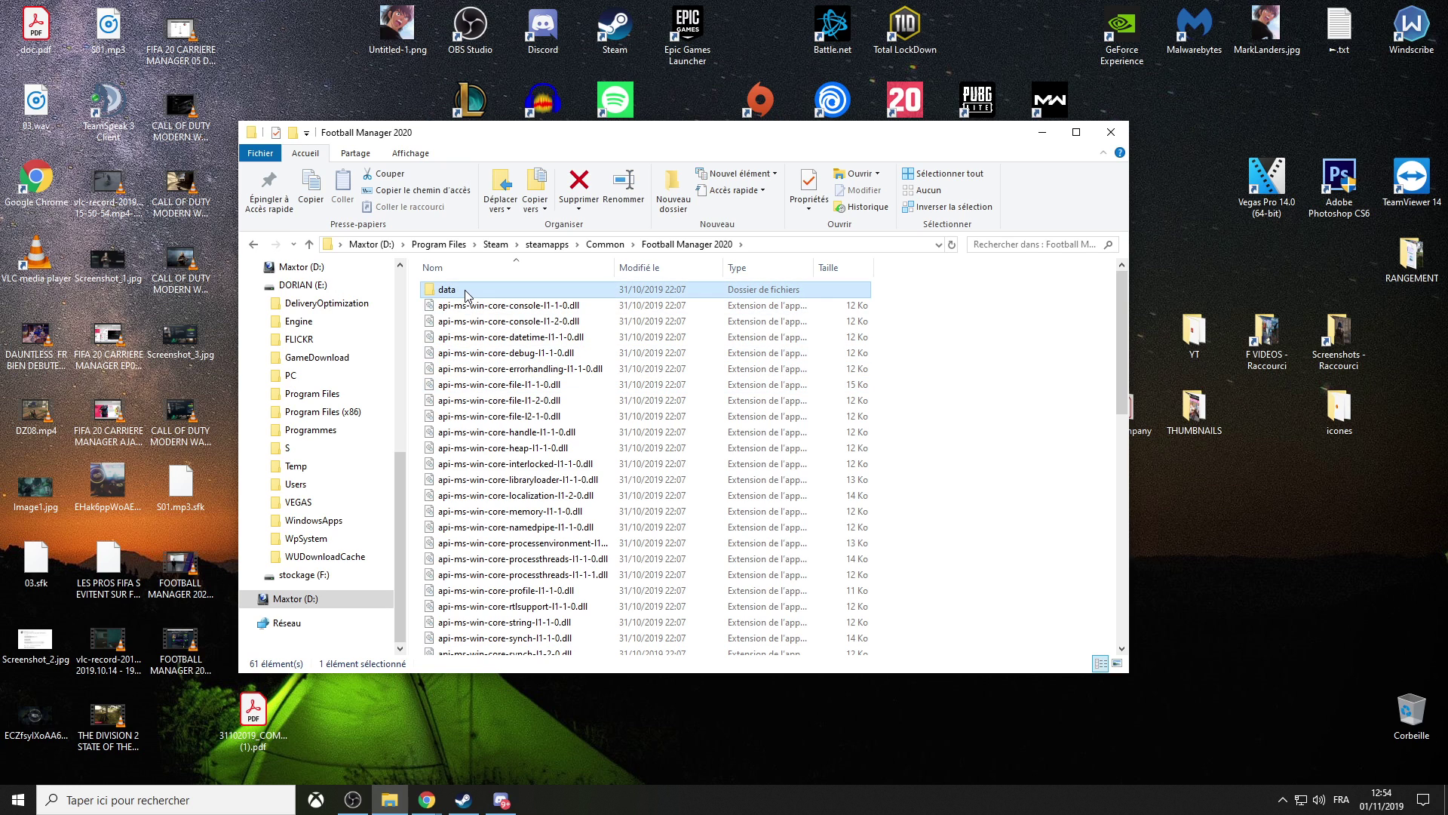
double_click(466, 294)
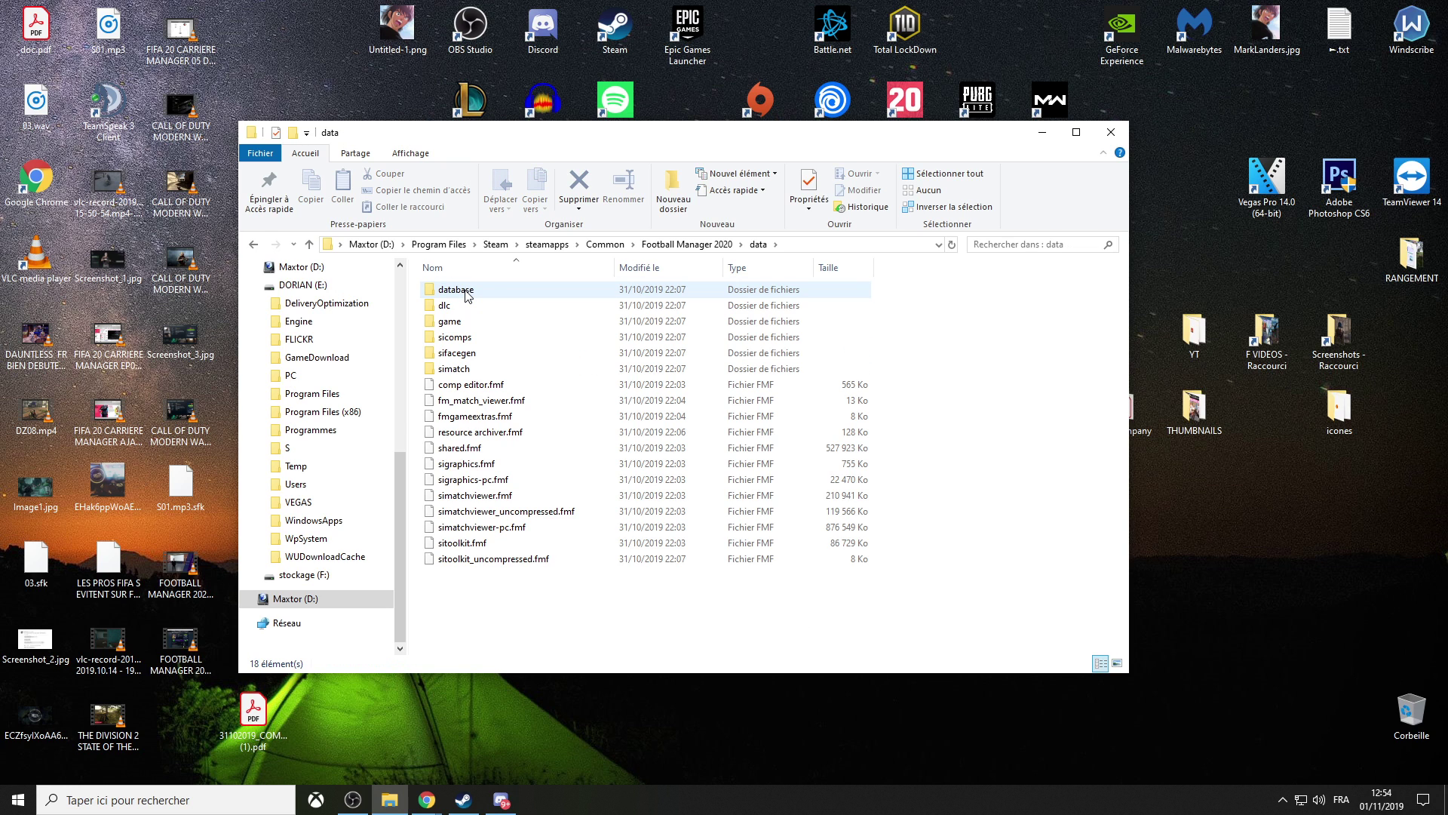
double_click(466, 295)
double_click(467, 294)
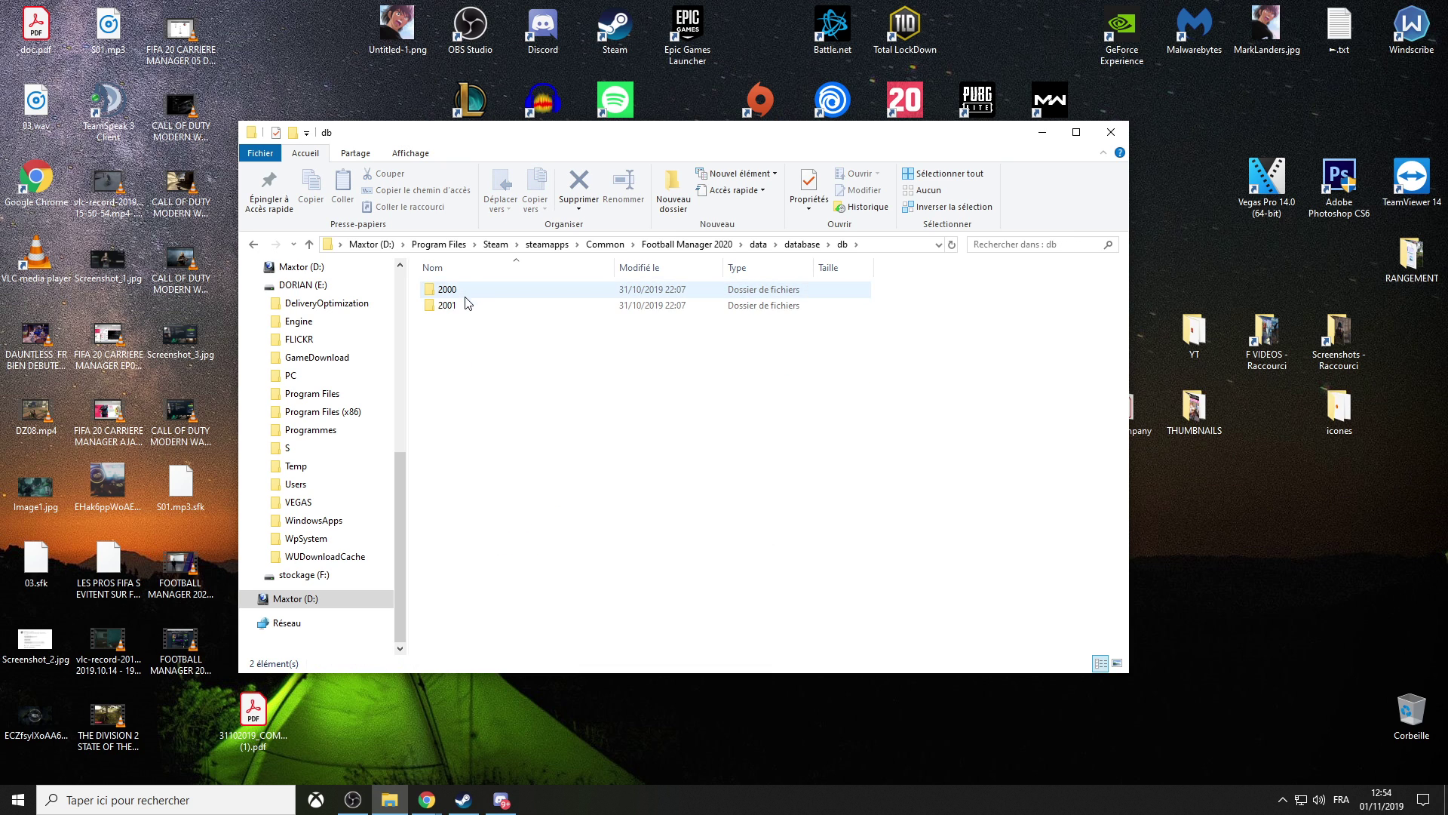
double_click(467, 302)
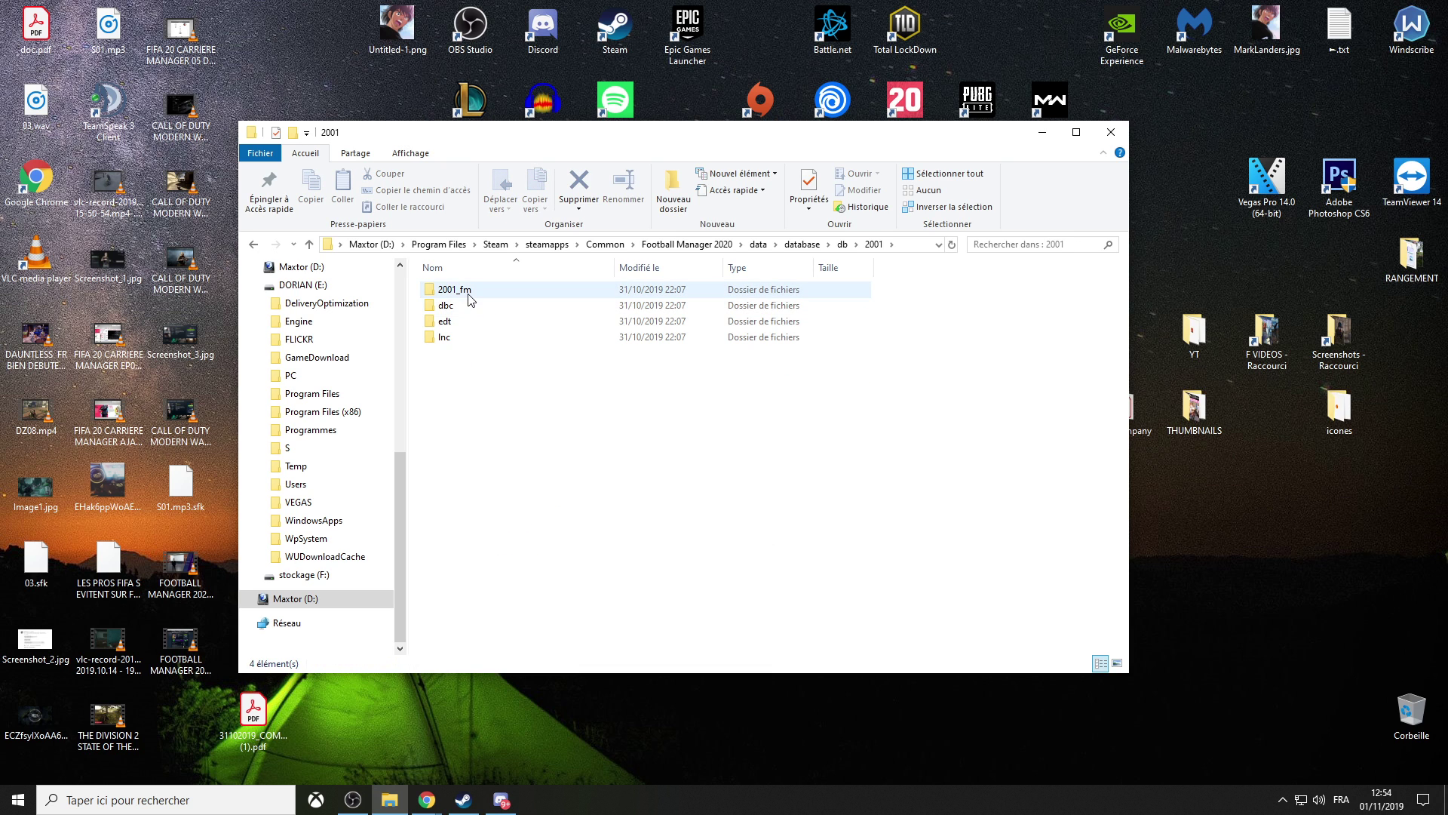
click(453, 340)
key(Up)
double_click(455, 339)
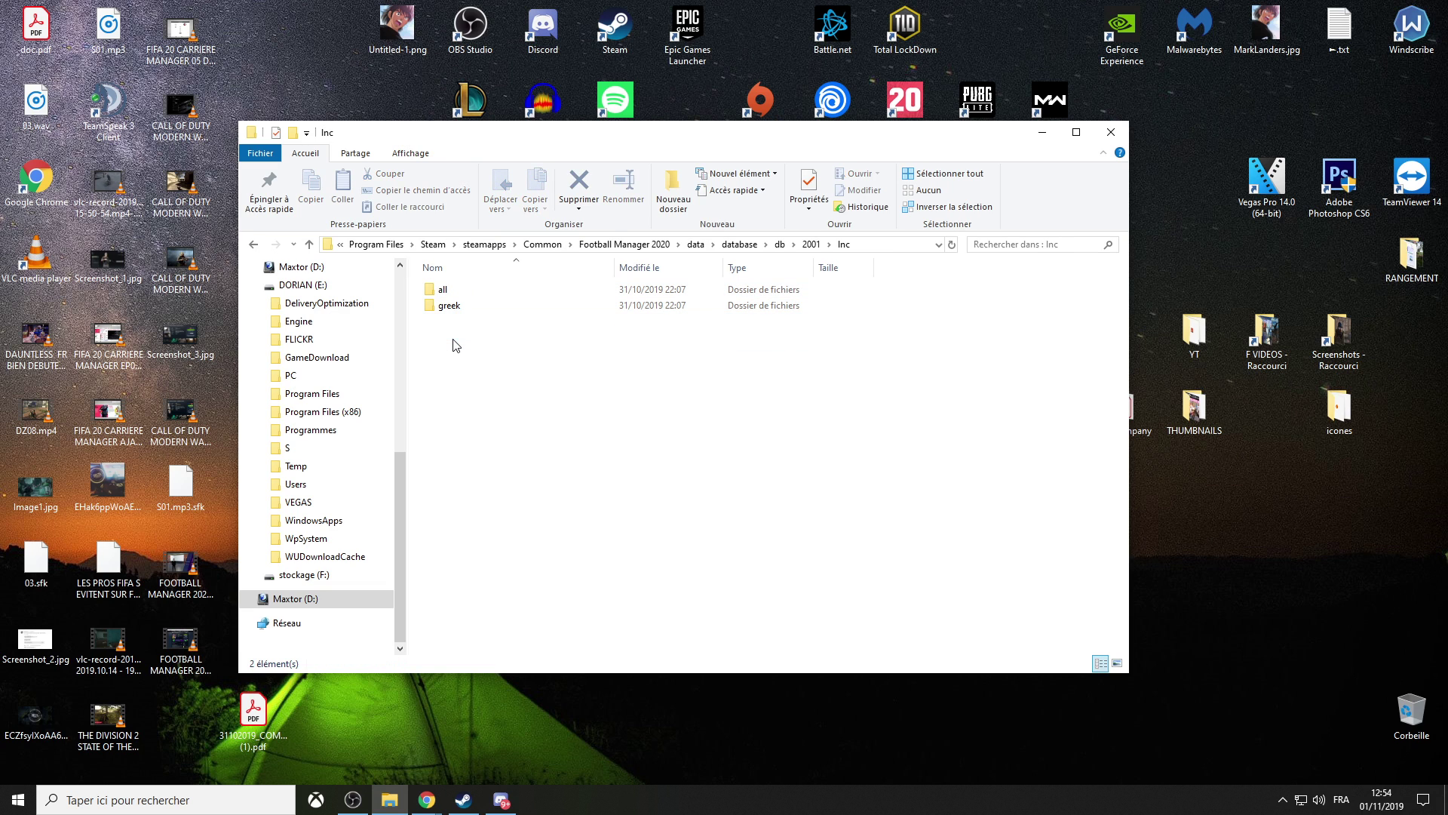
Open the all folder inside lnc and delete every file in it
double_click(458, 294)
drag(462, 495, 465, 288)
click(580, 185)
Copy FM20 Fix by FMScout.lnc and FM20 Club Names by FMScout.lnc from the desktop archive into the all folder, and close the archive
drag(686, 143, 336, 135)
click(832, 488)
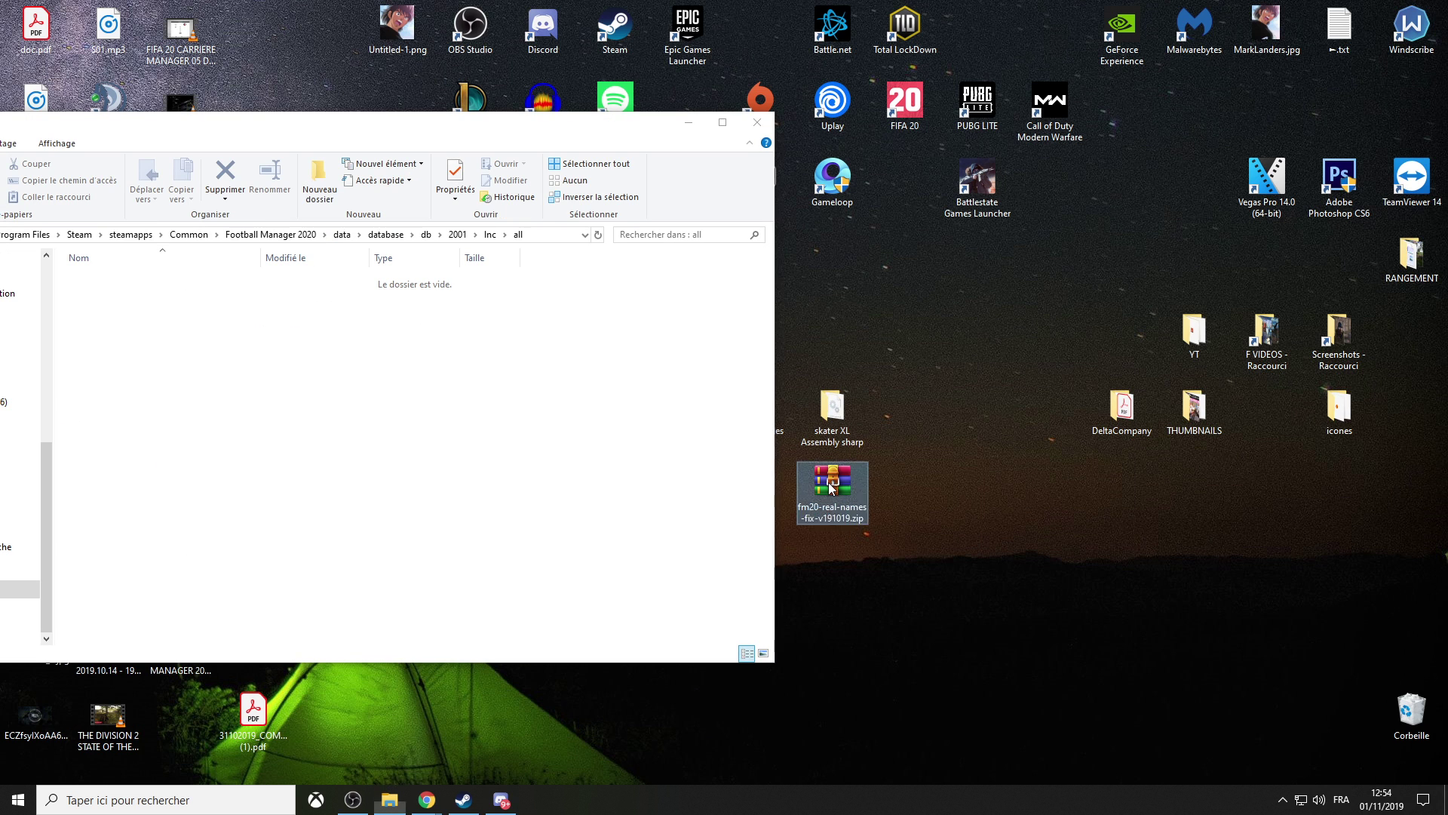
double_click(832, 487)
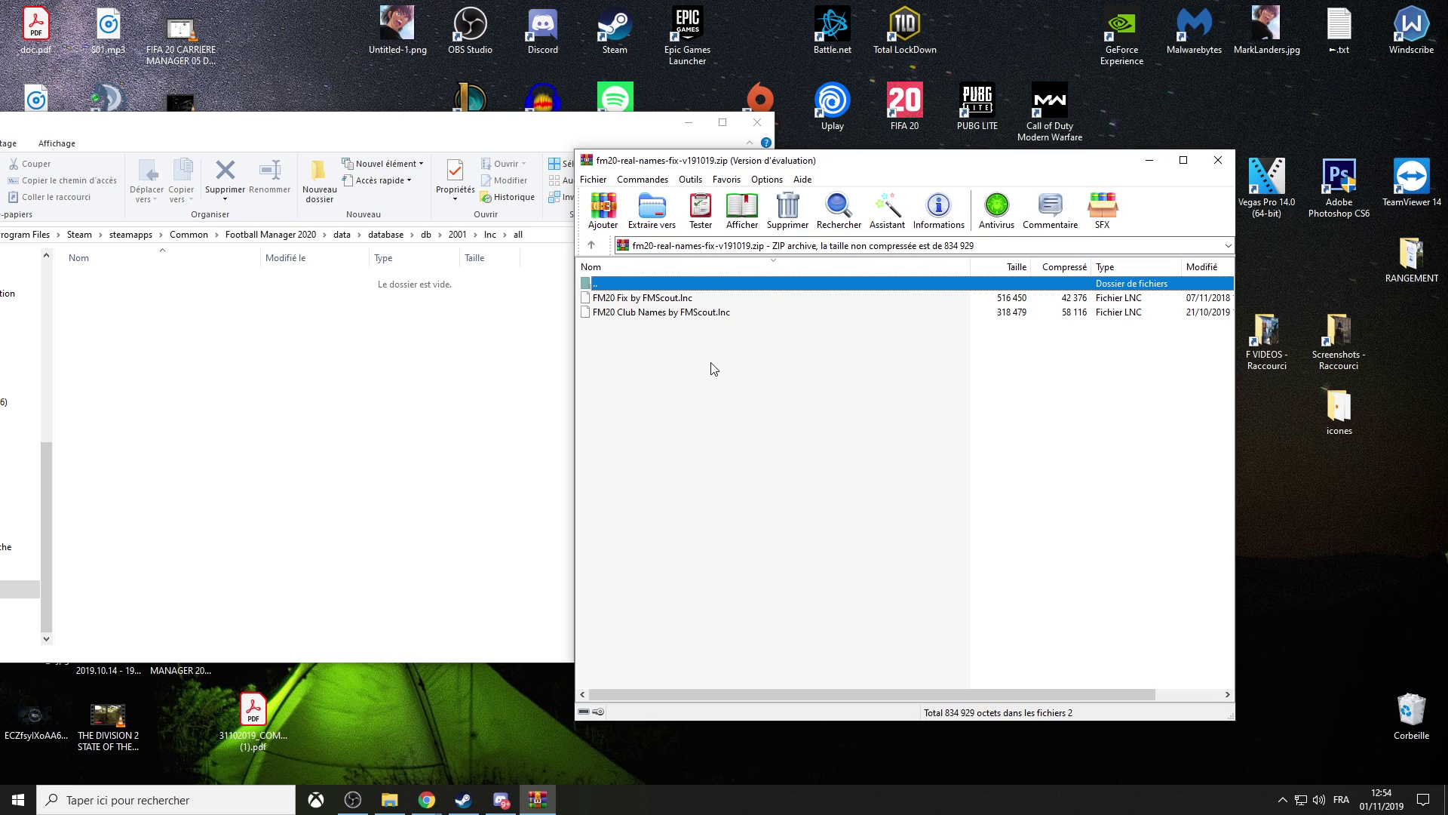
click(972, 446)
drag(623, 381, 211, 370)
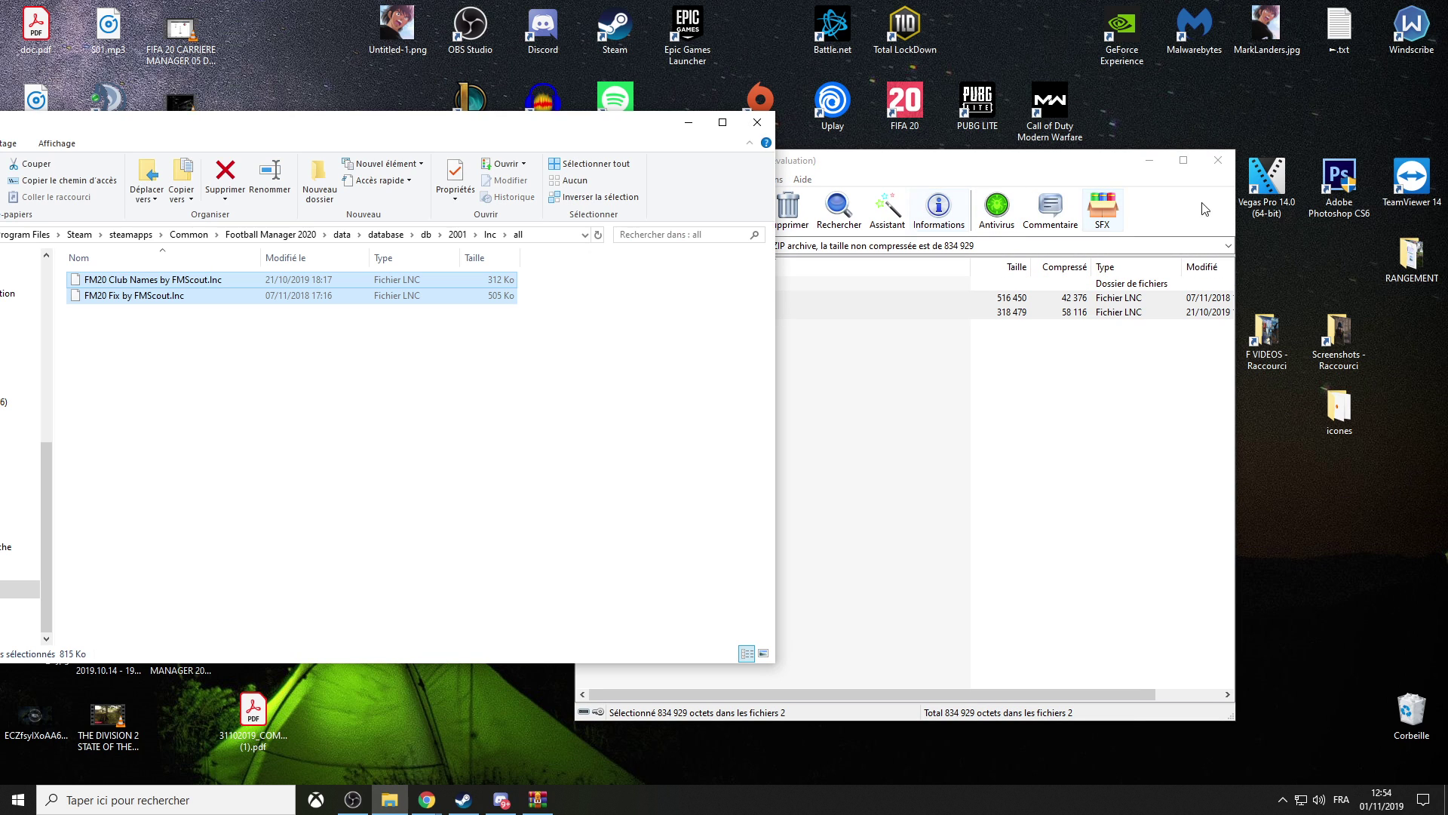
click(1217, 160)
drag(508, 131, 811, 134)
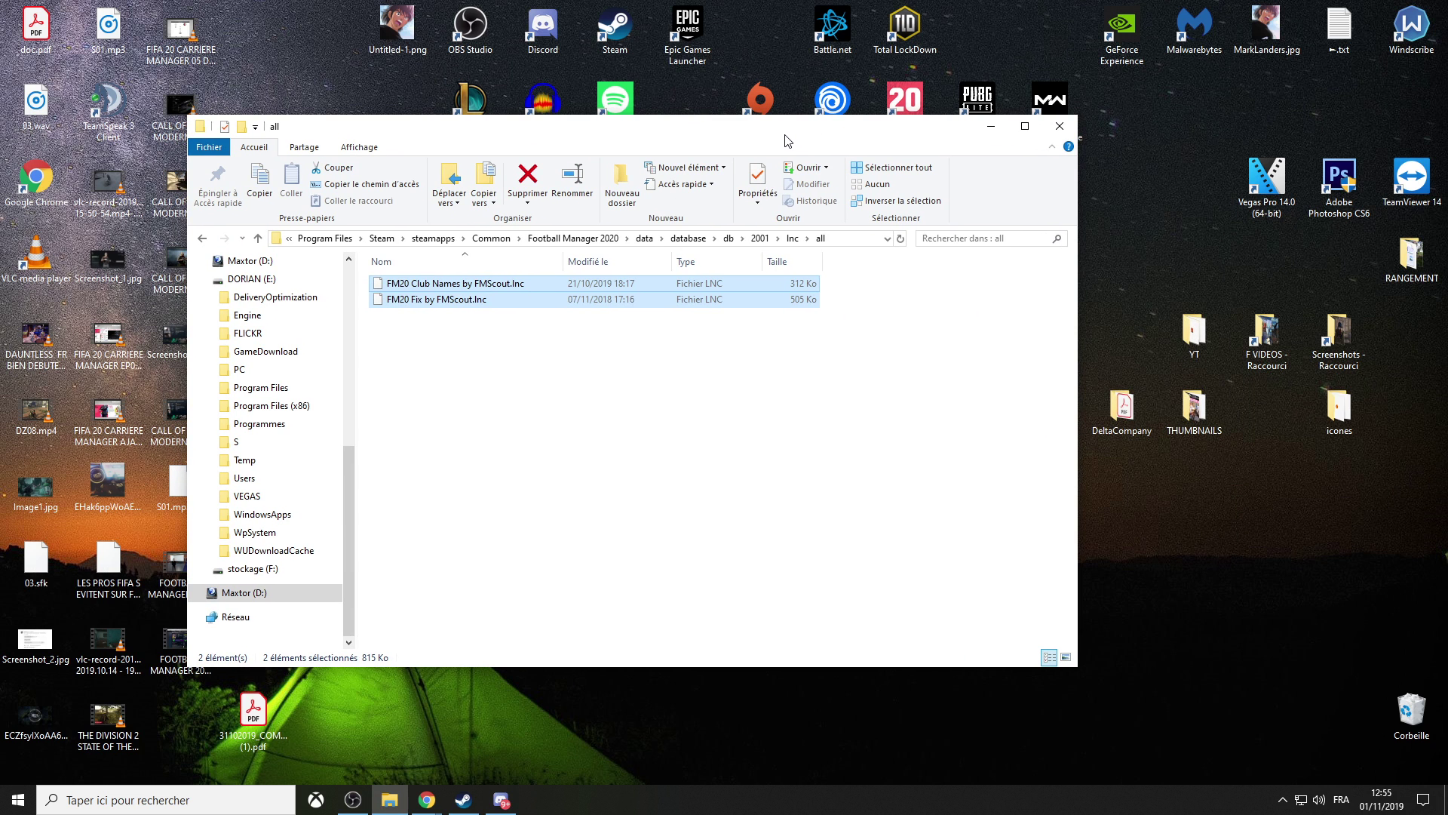
click(519, 375)
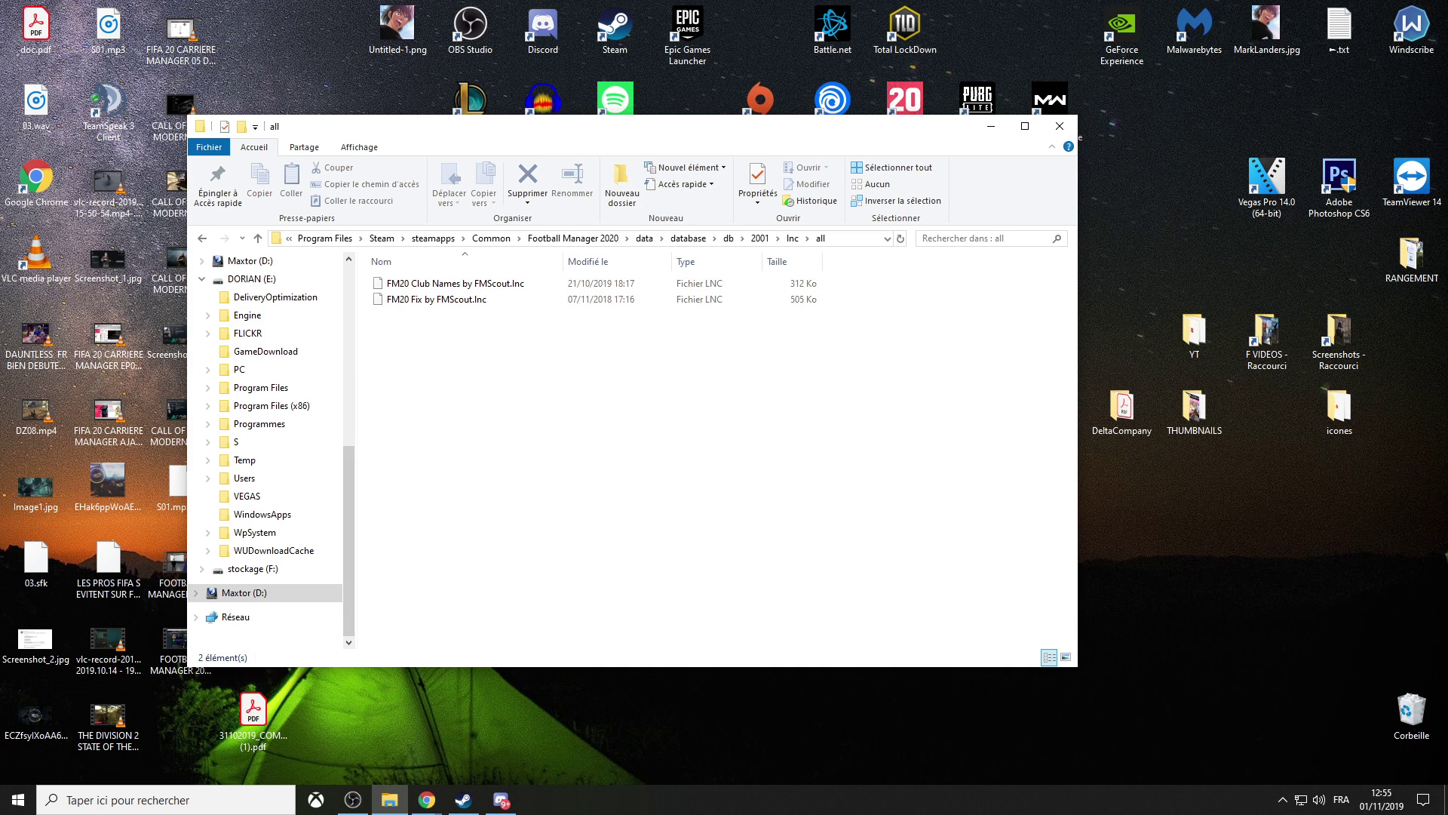
Go back to the 2001 folder, open the permanent folder inside edt and delete fake.edt
key(alt+Tab)
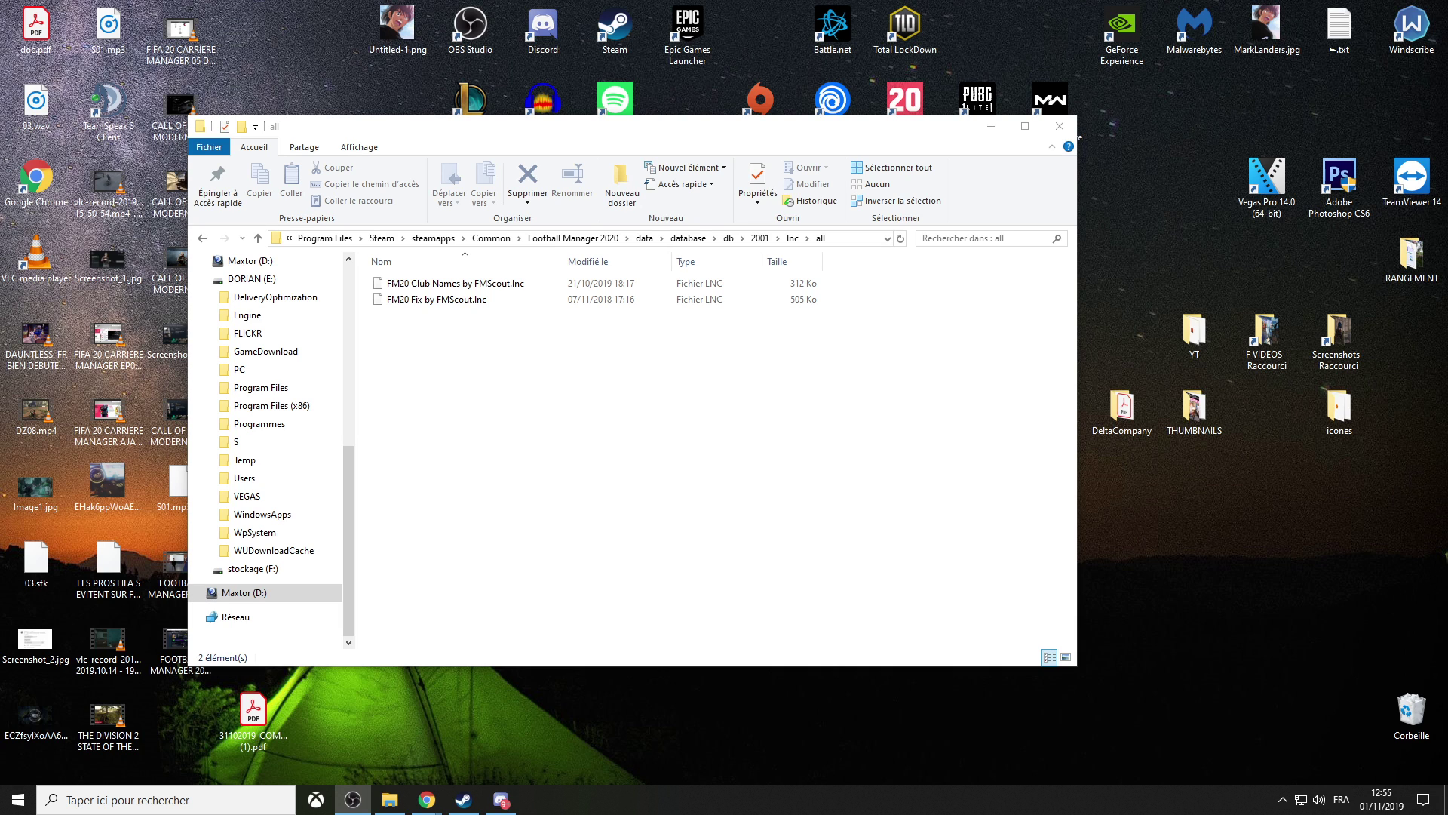
key(alt+Tab)
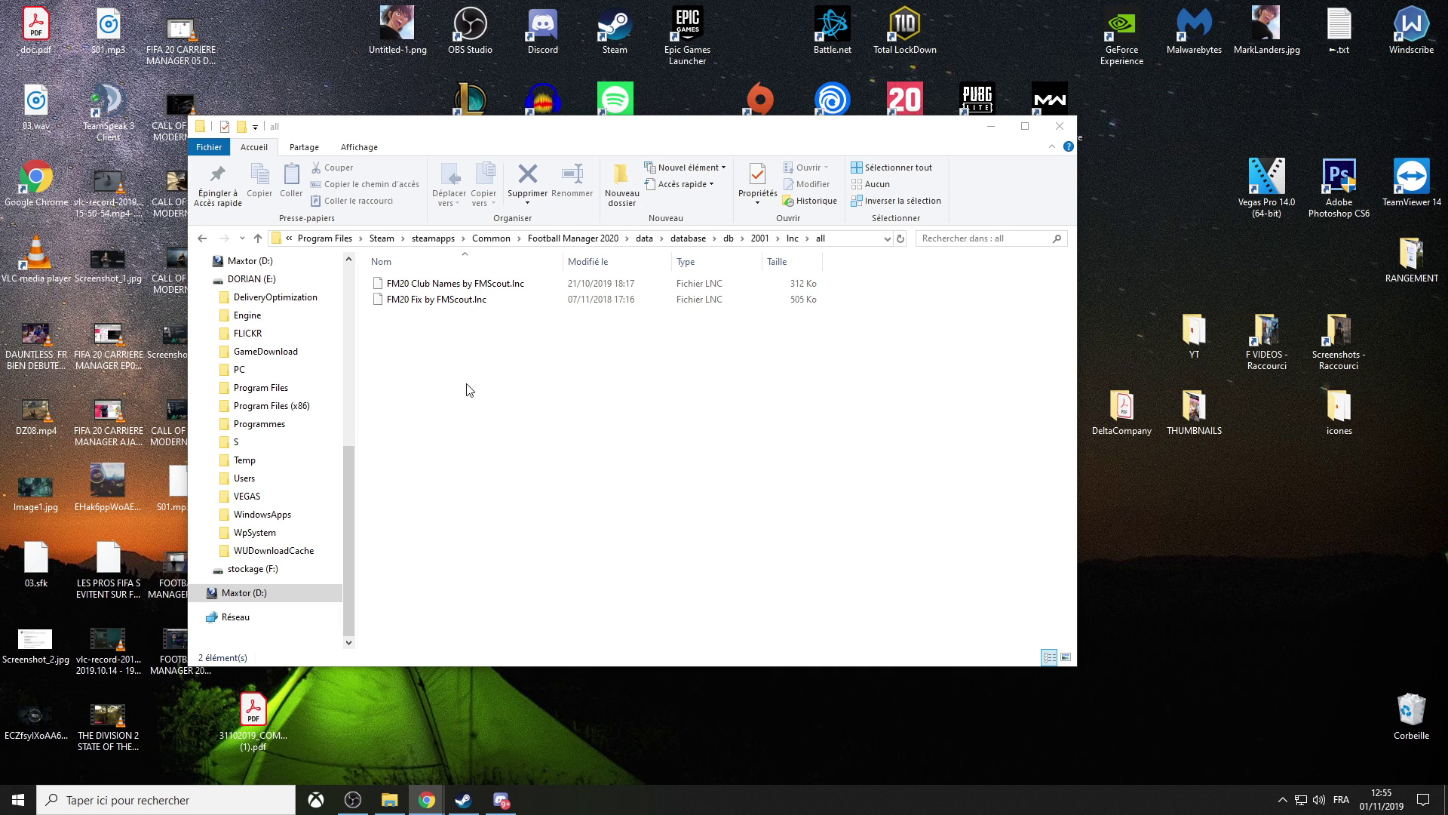
click(202, 238)
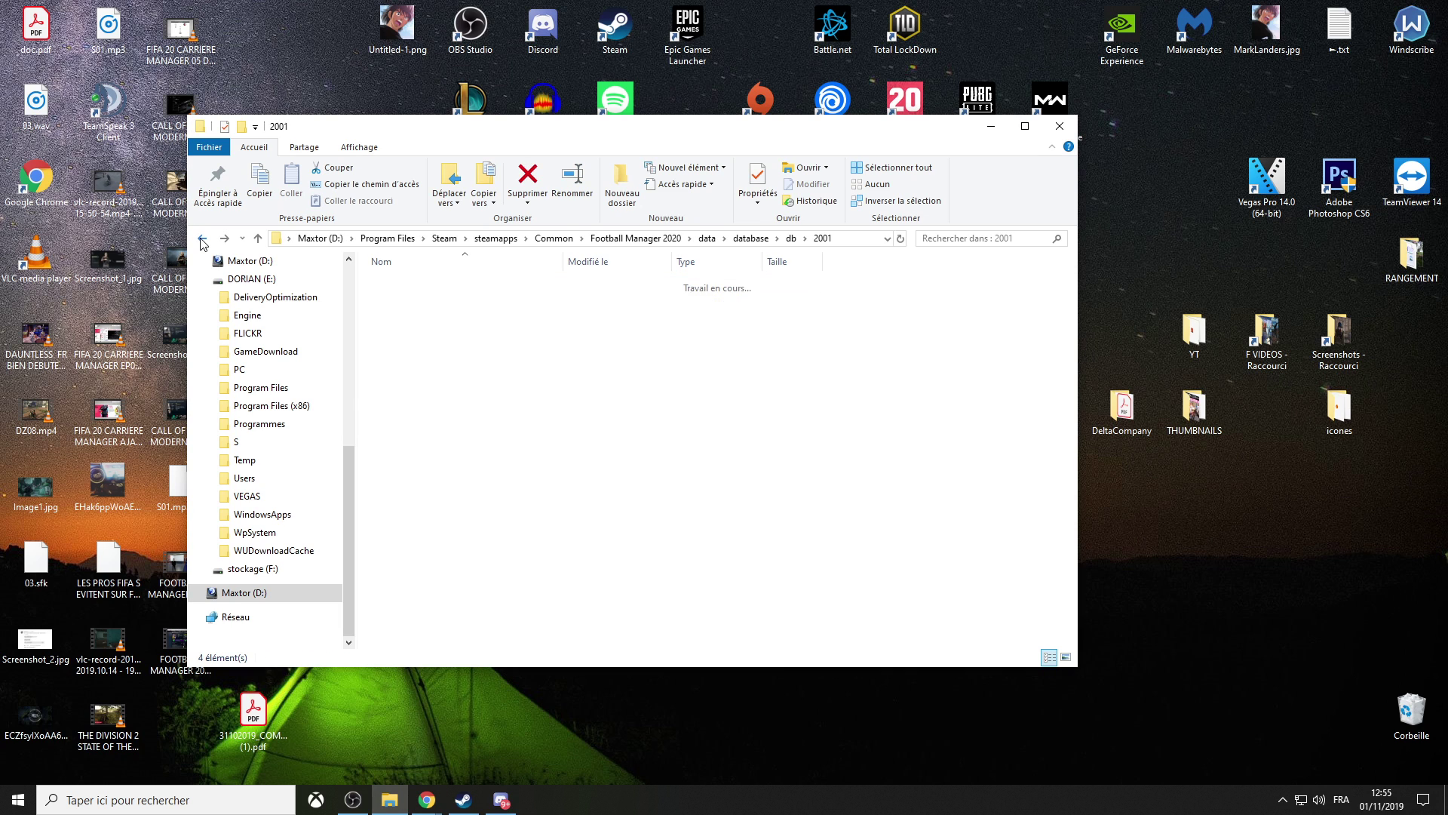
click(394, 315)
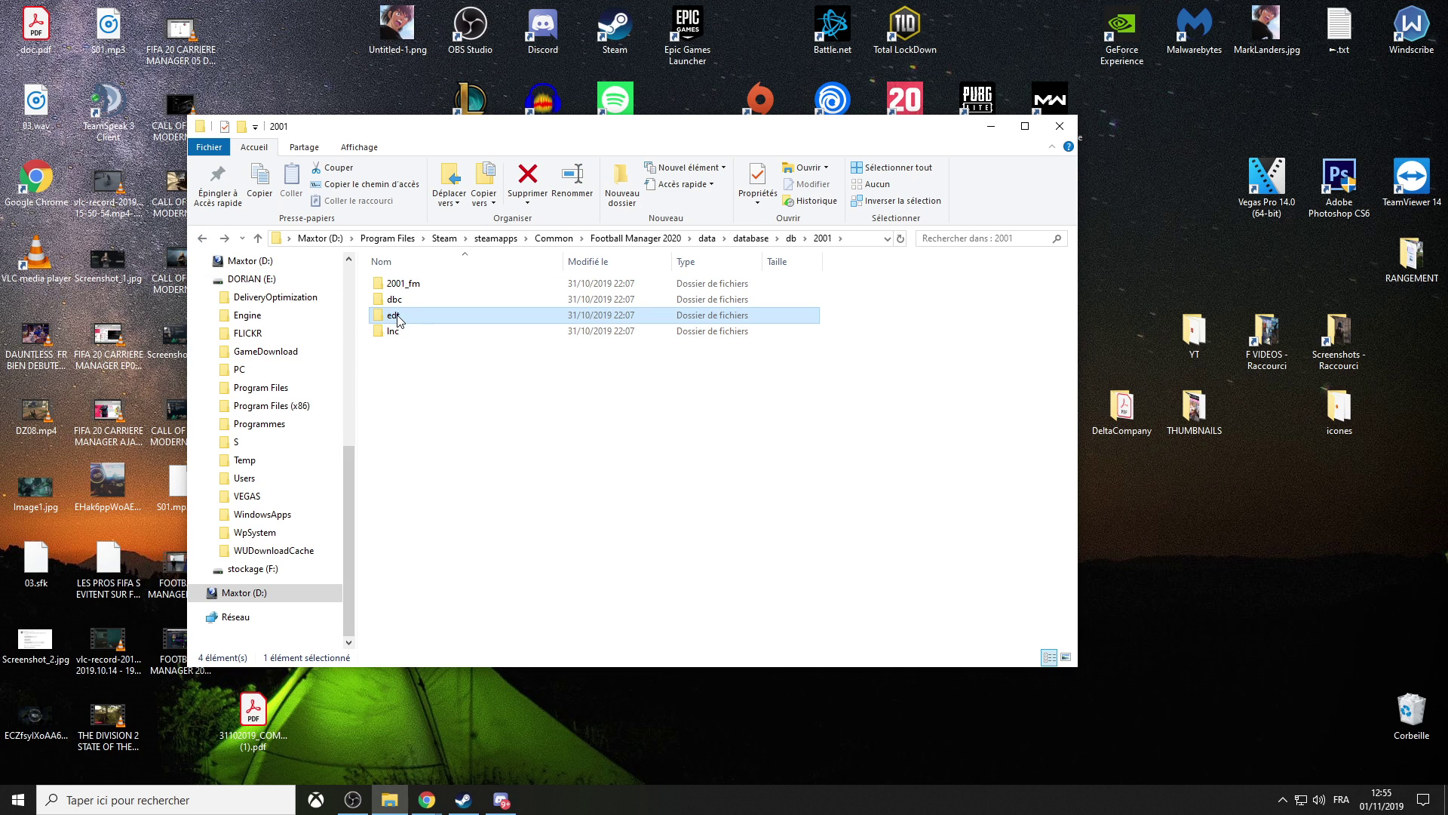
double_click(408, 320)
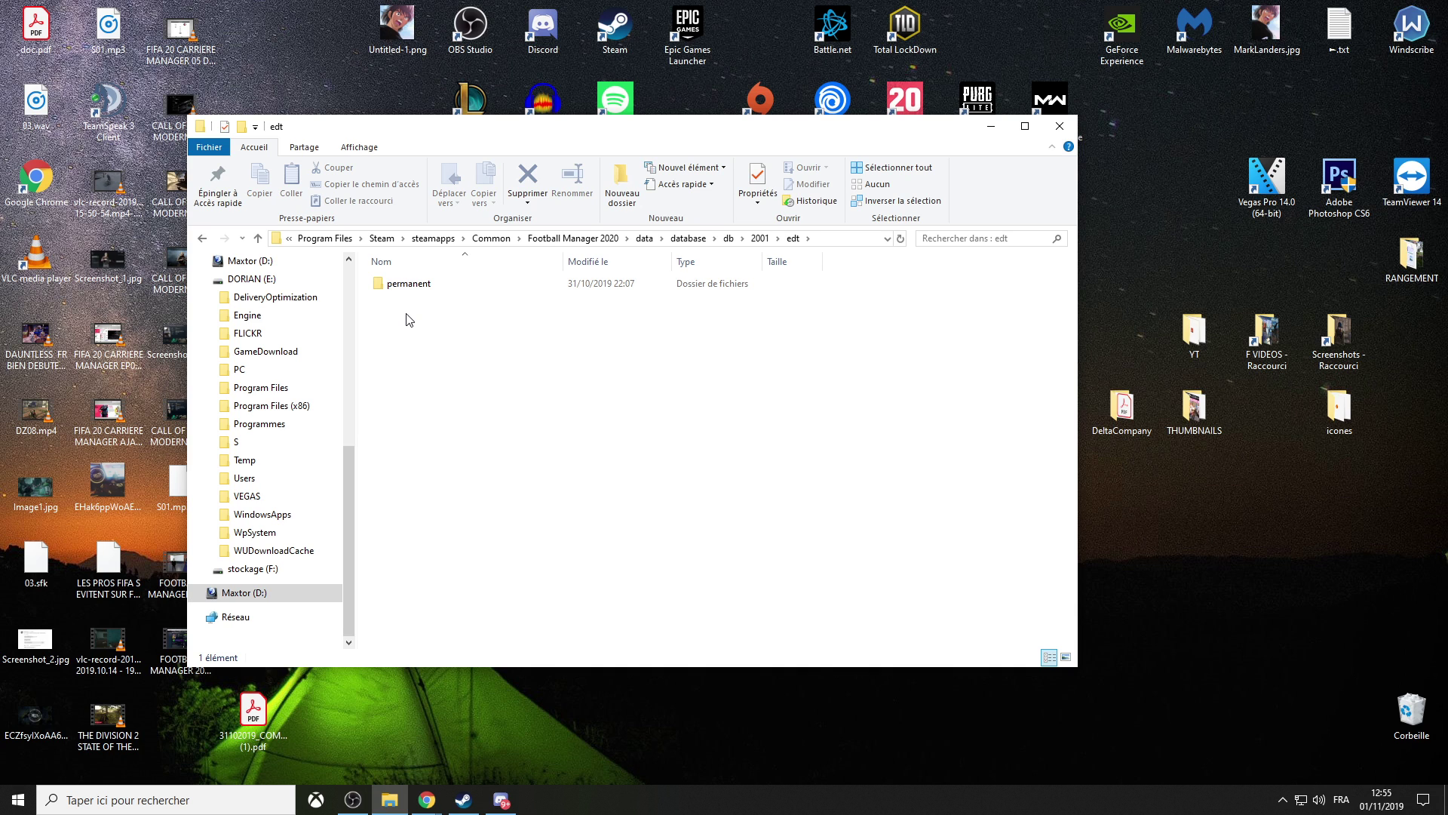
click(422, 289)
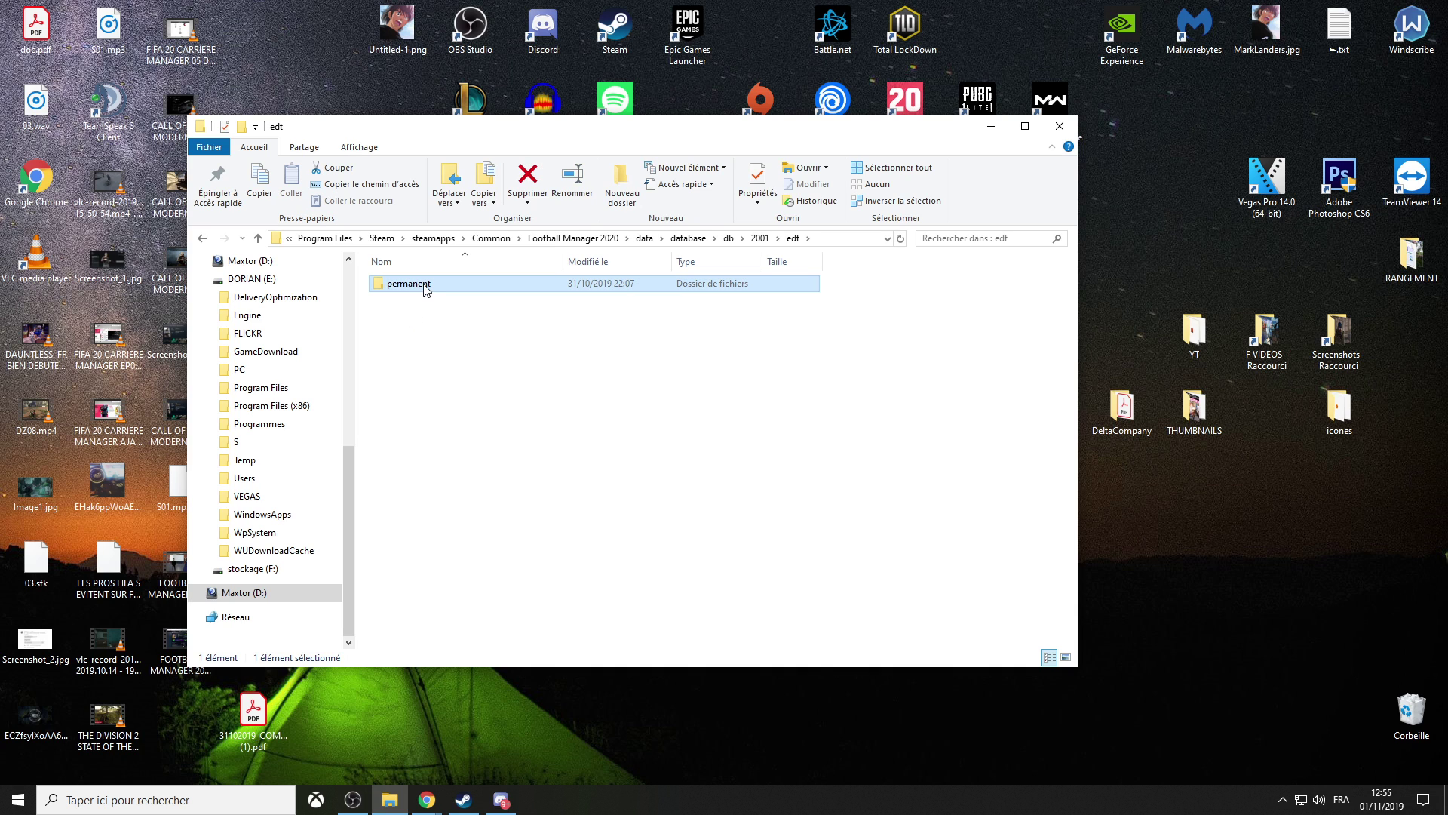
double_click(426, 290)
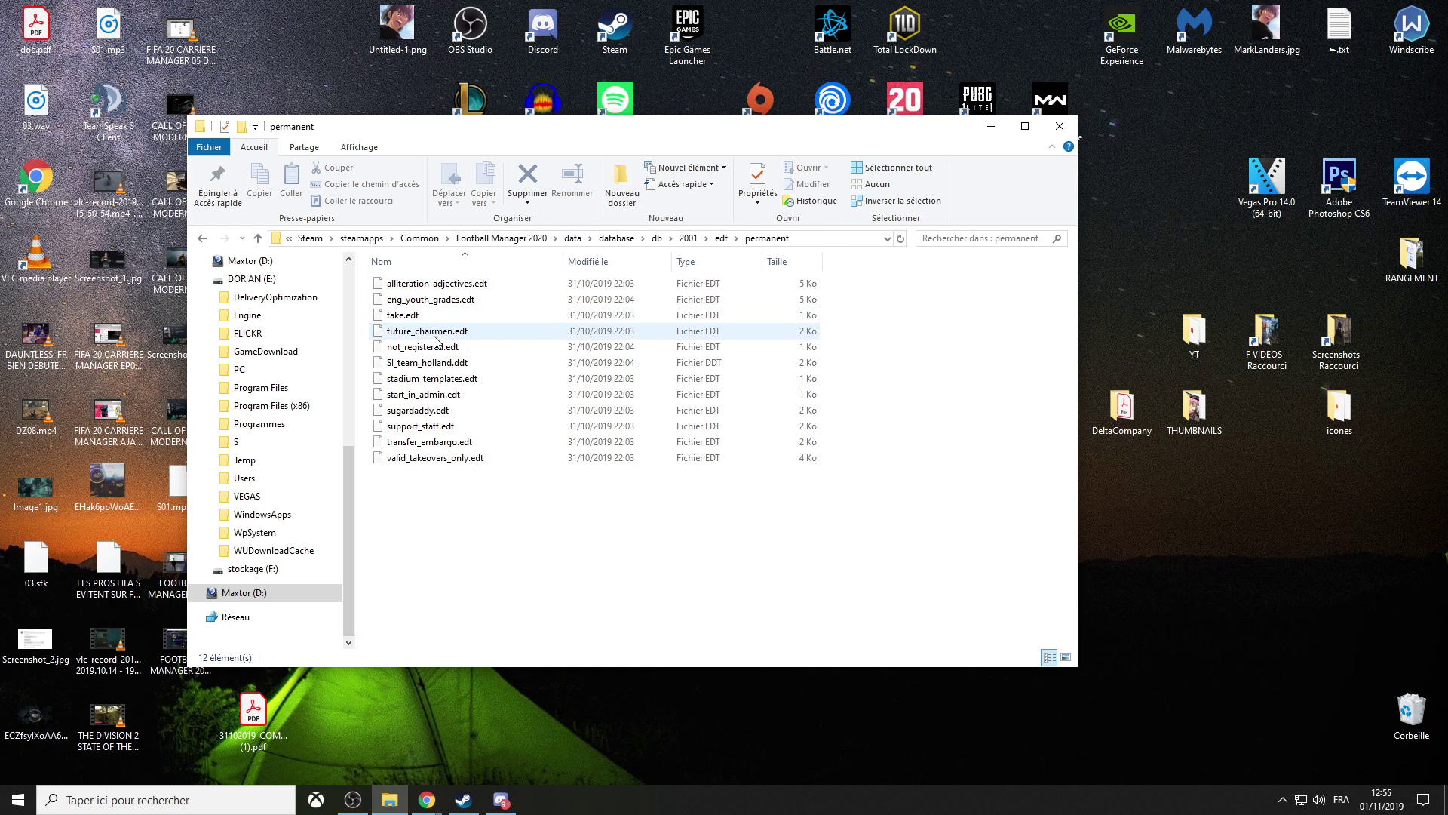
click(424, 317)
click(530, 180)
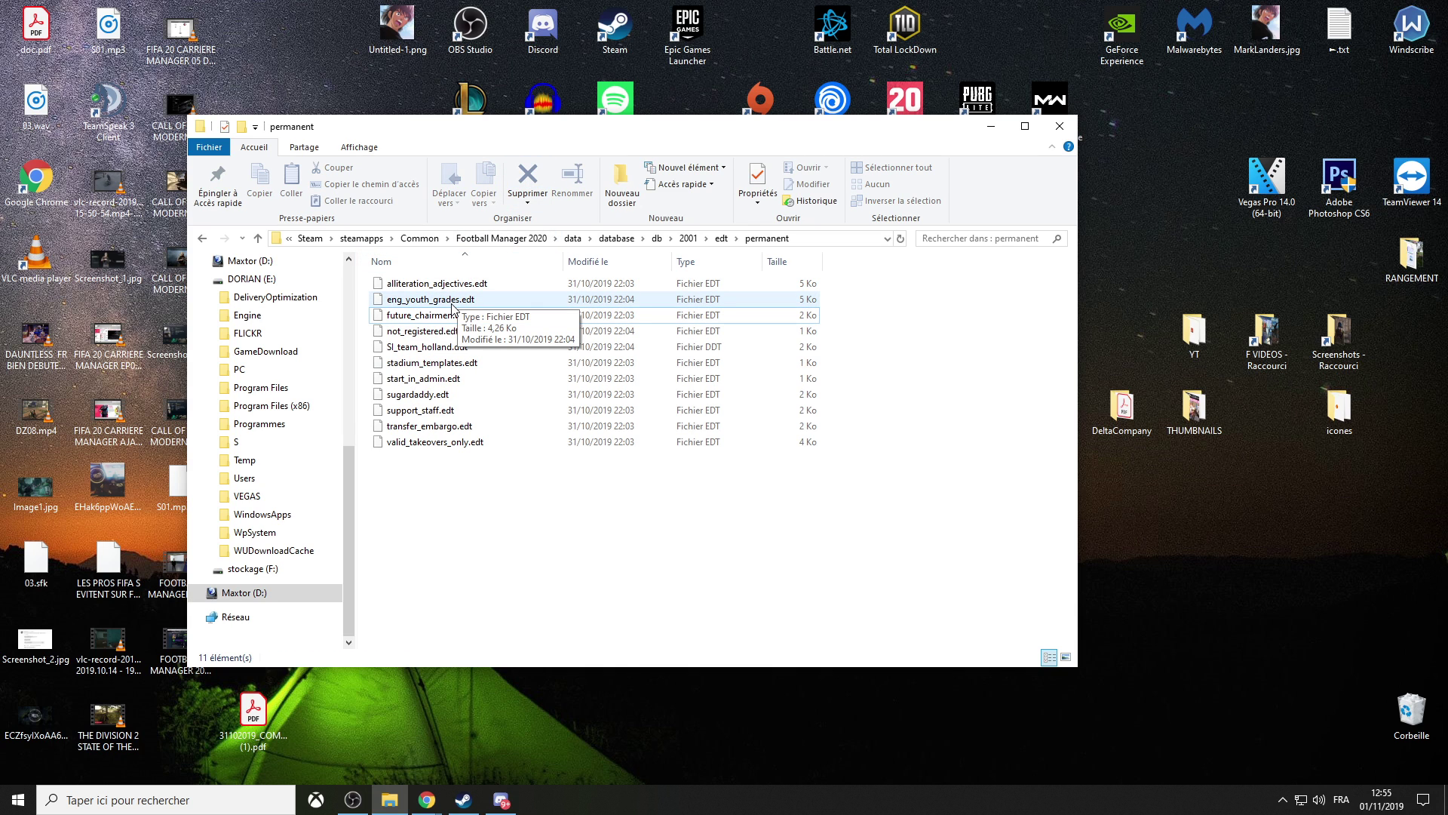
Return to the 2001 folder, open dbc and delete zebra award.dbc, zebra turin fake staff.dbc and zebra turin new.dbc
click(203, 239)
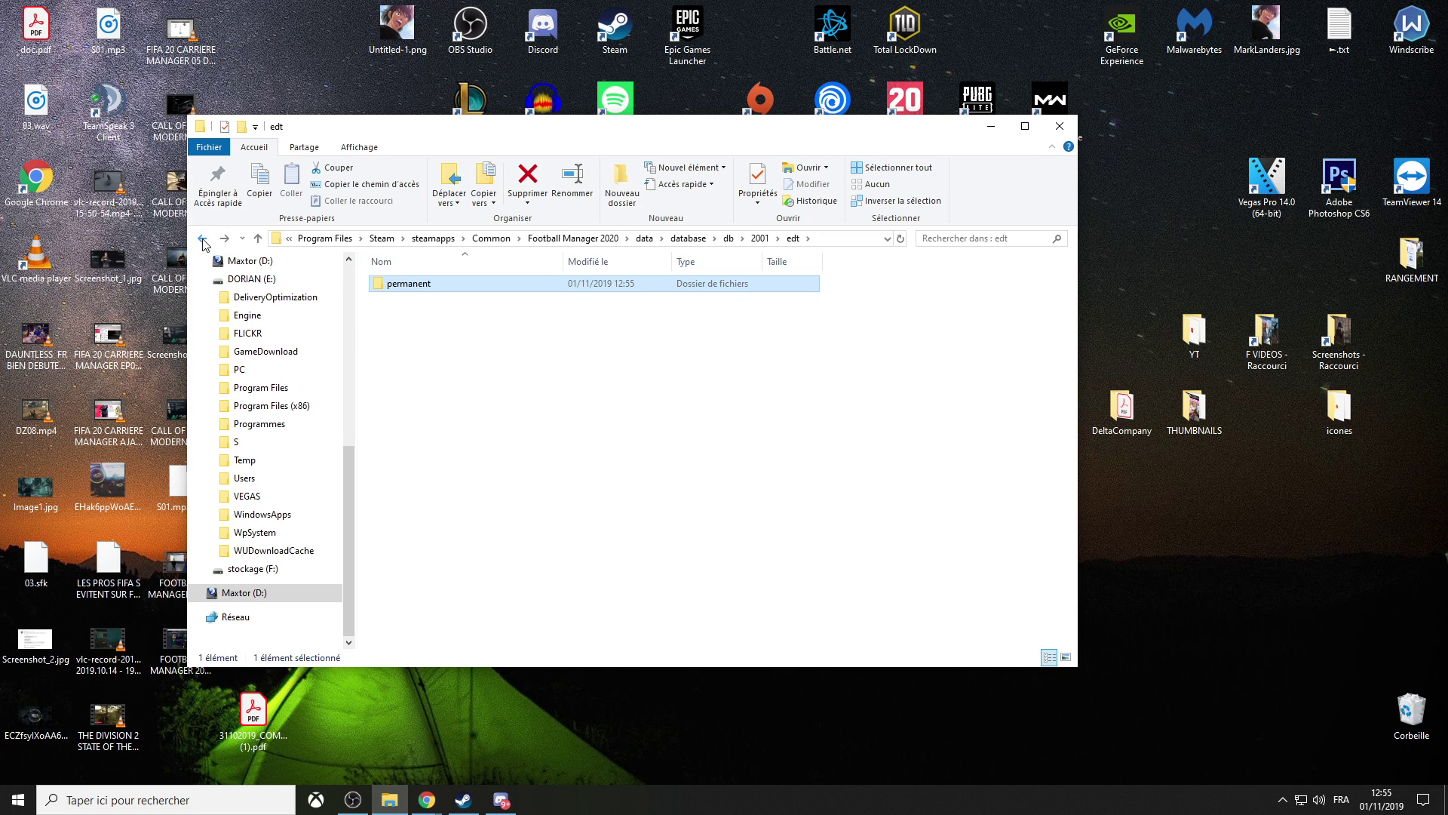
click(203, 239)
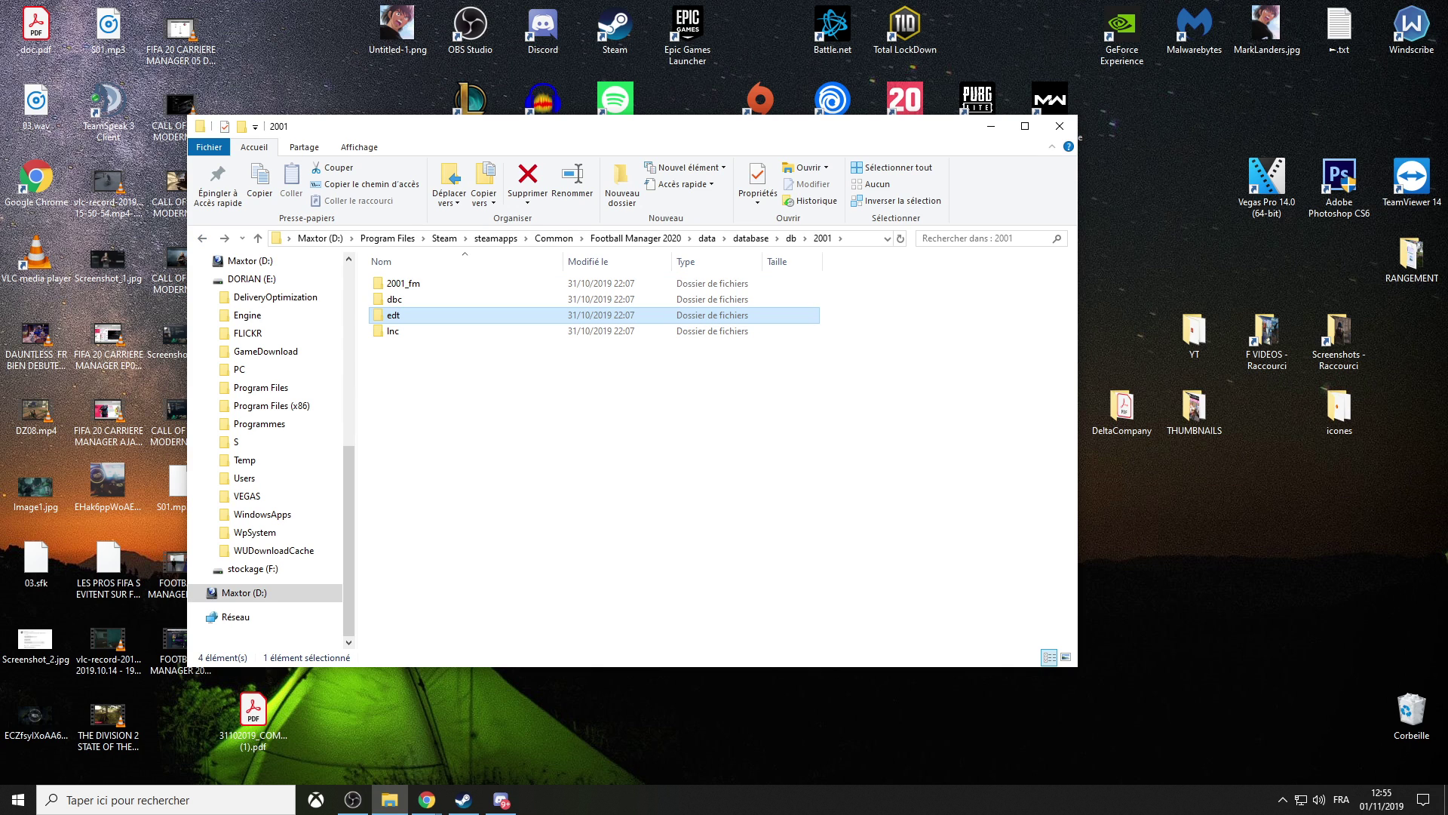
click(398, 302)
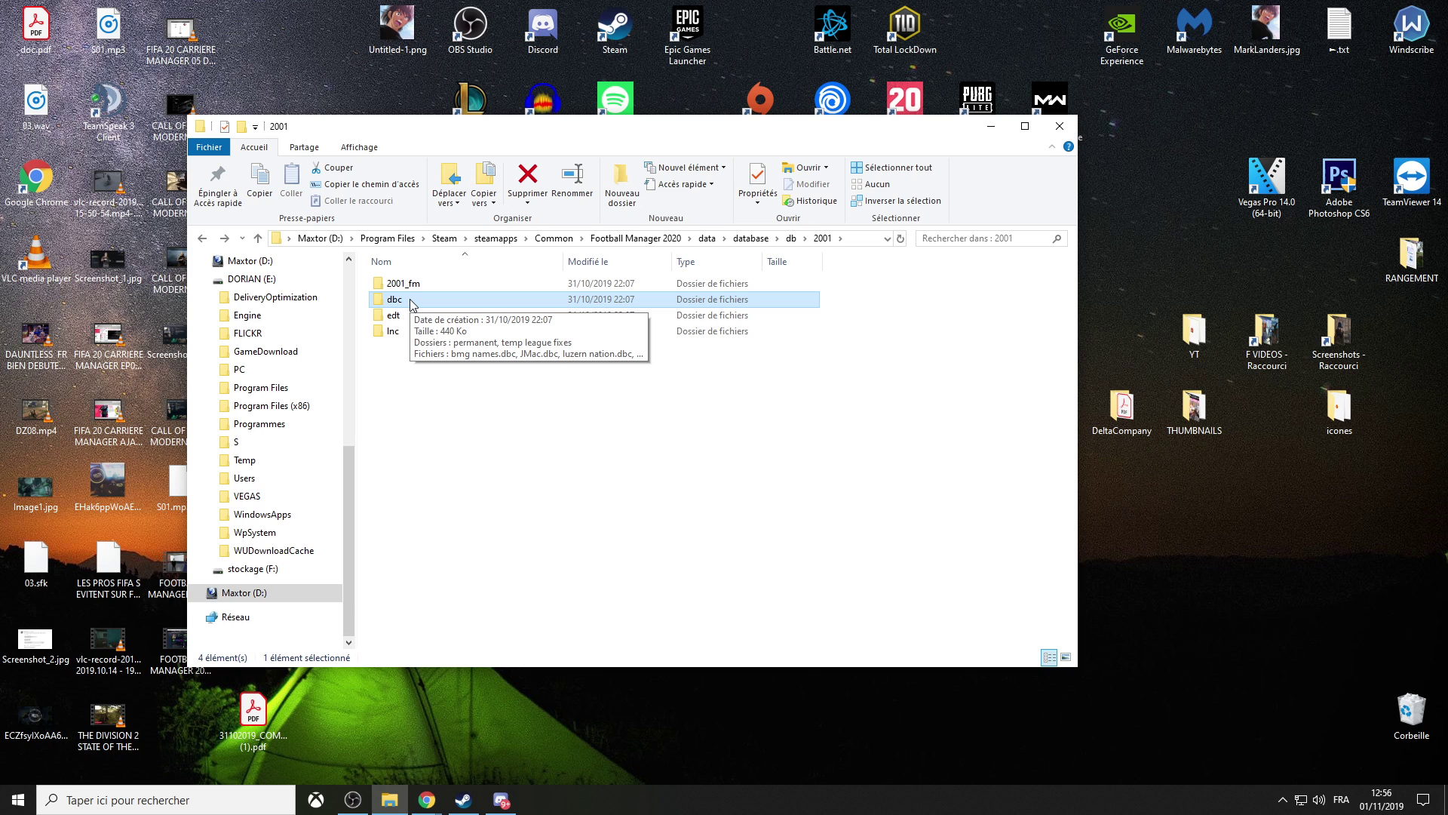
double_click(413, 304)
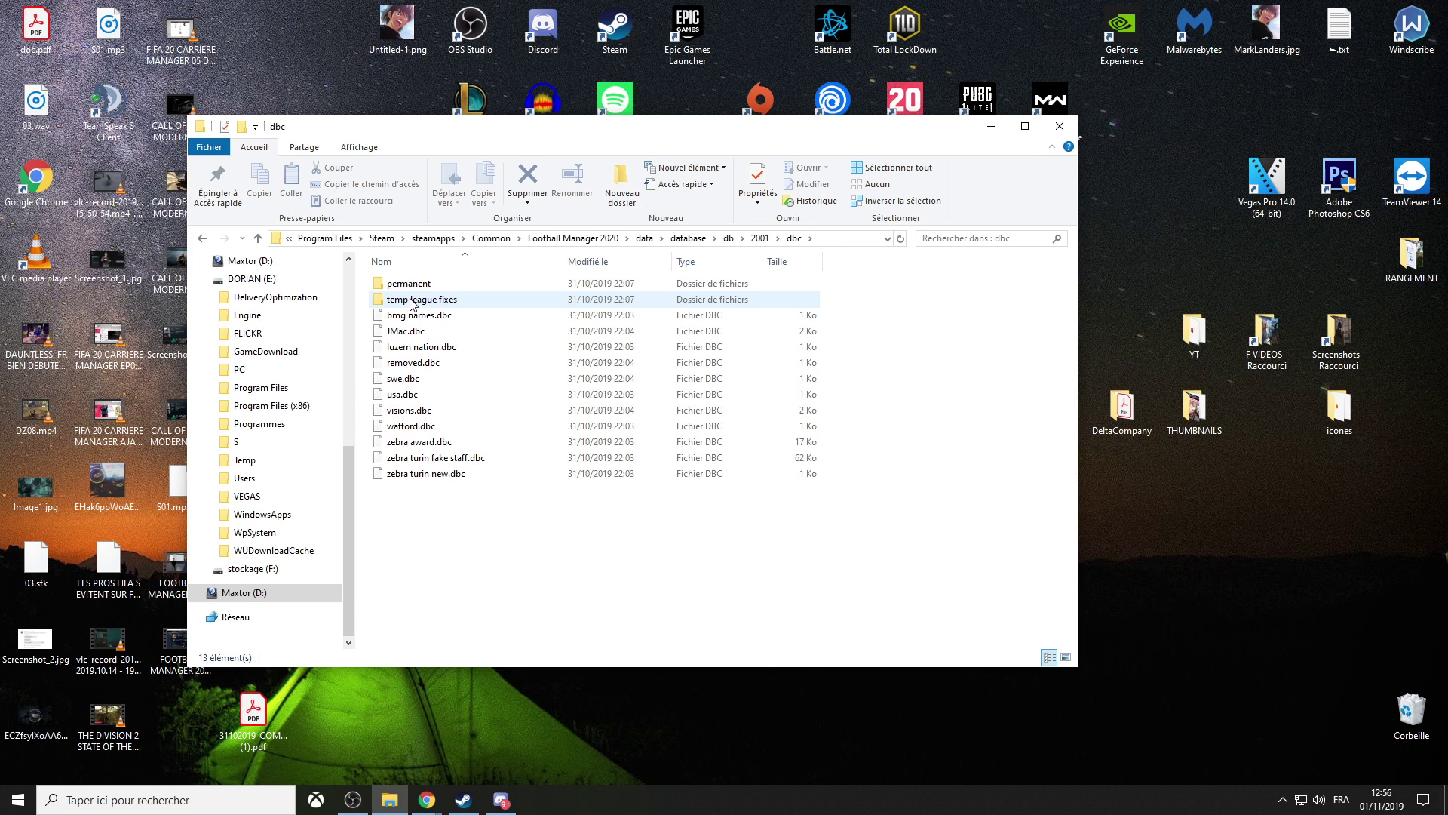
click(421, 445)
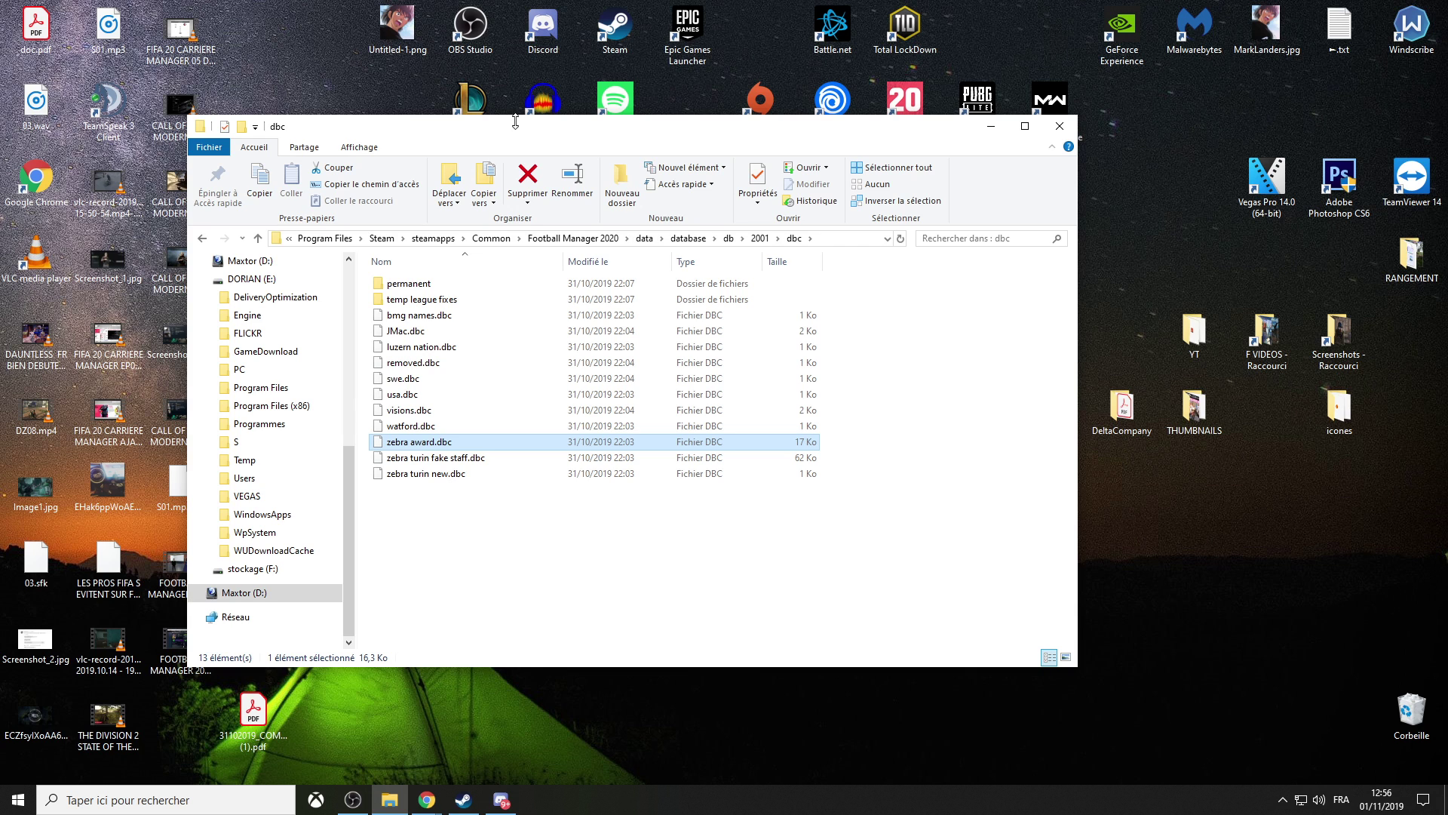
key(Delete)
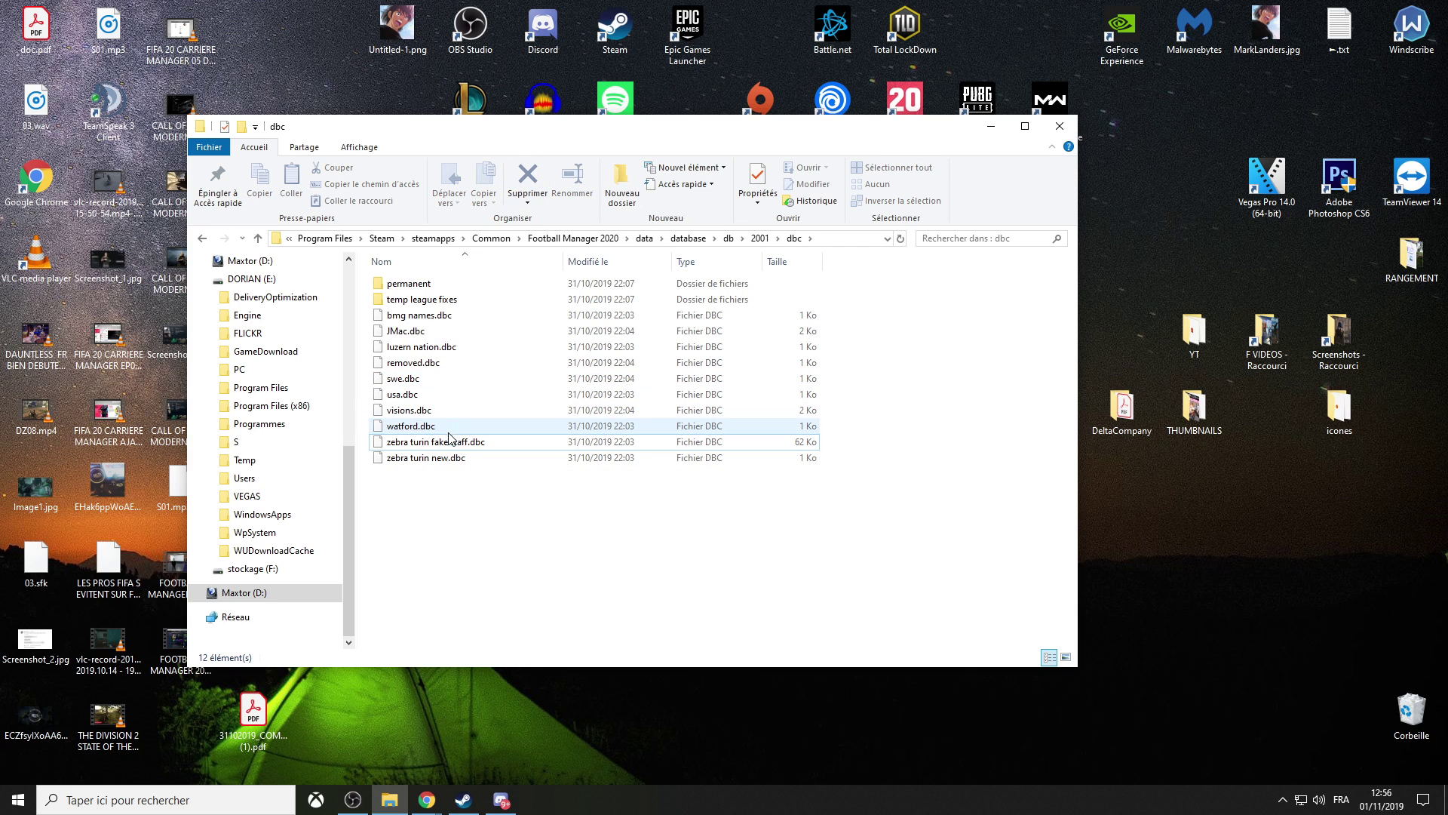
click(452, 442)
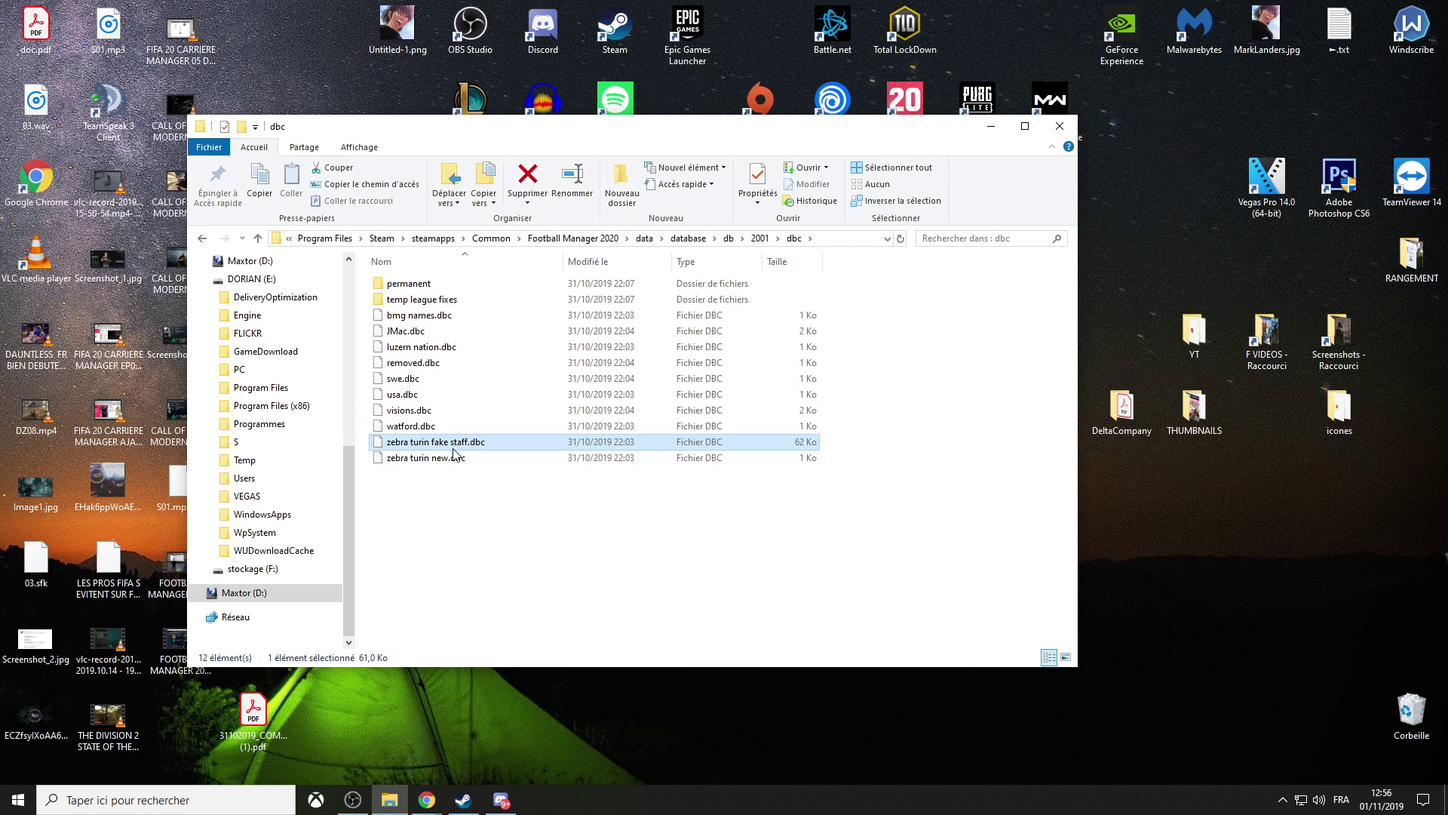
click(527, 180)
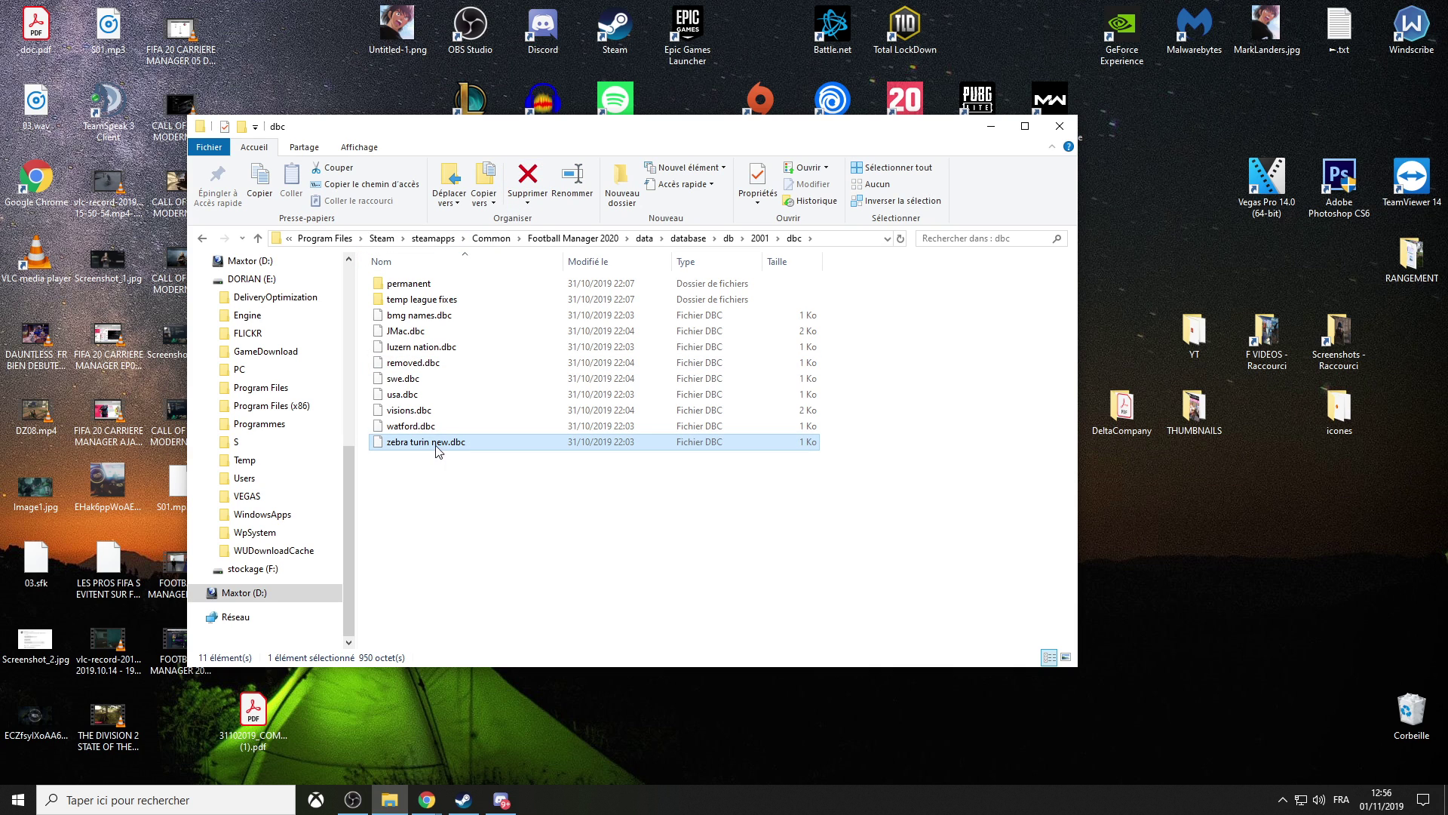
click(530, 178)
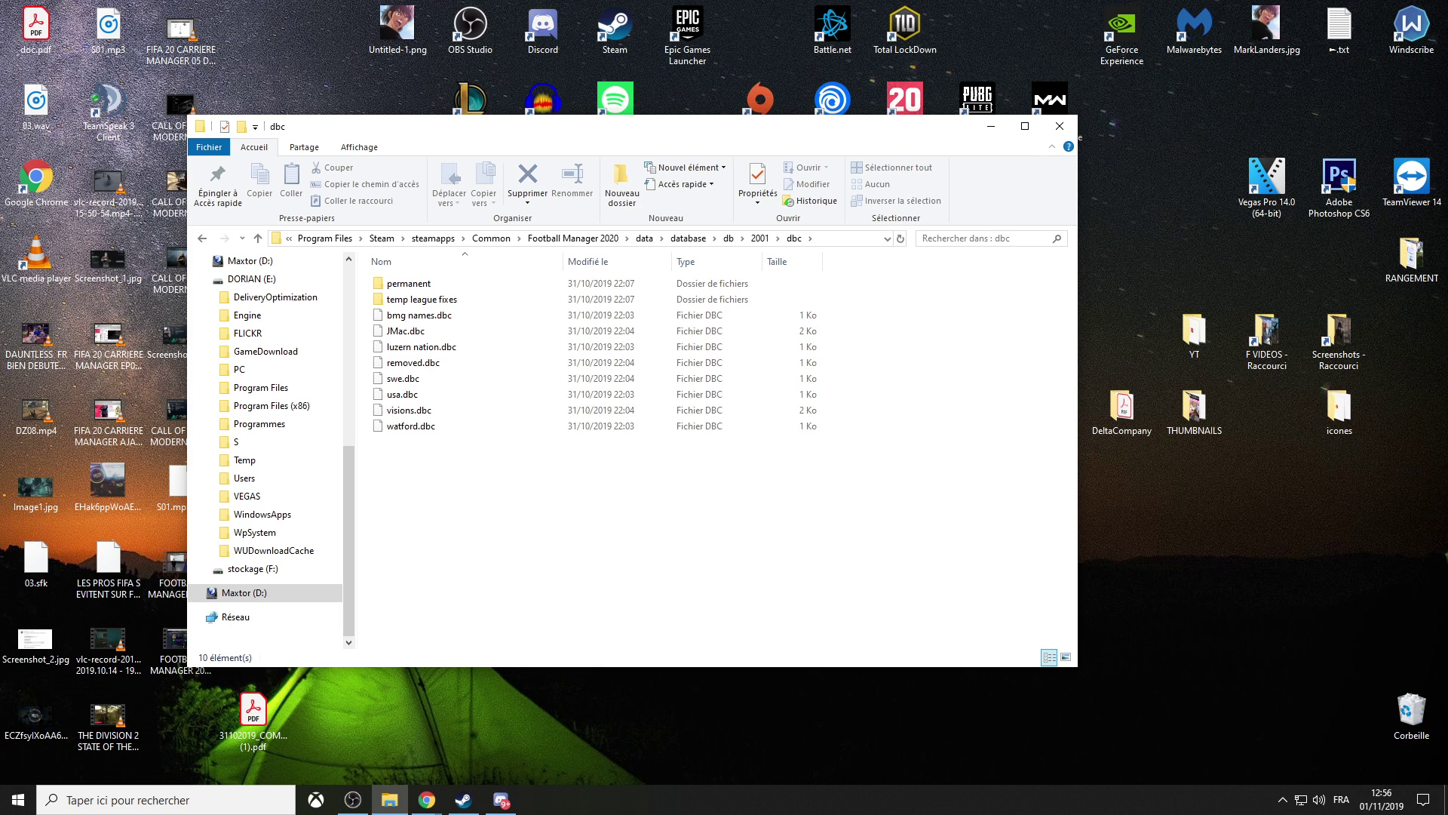
In dbc's permanent folder, delete brazil_kits.dbc, forbidden names.dbc, Licensing2.dbc and Licensing2_chn.dbc, and close the folder window
double_click(417, 287)
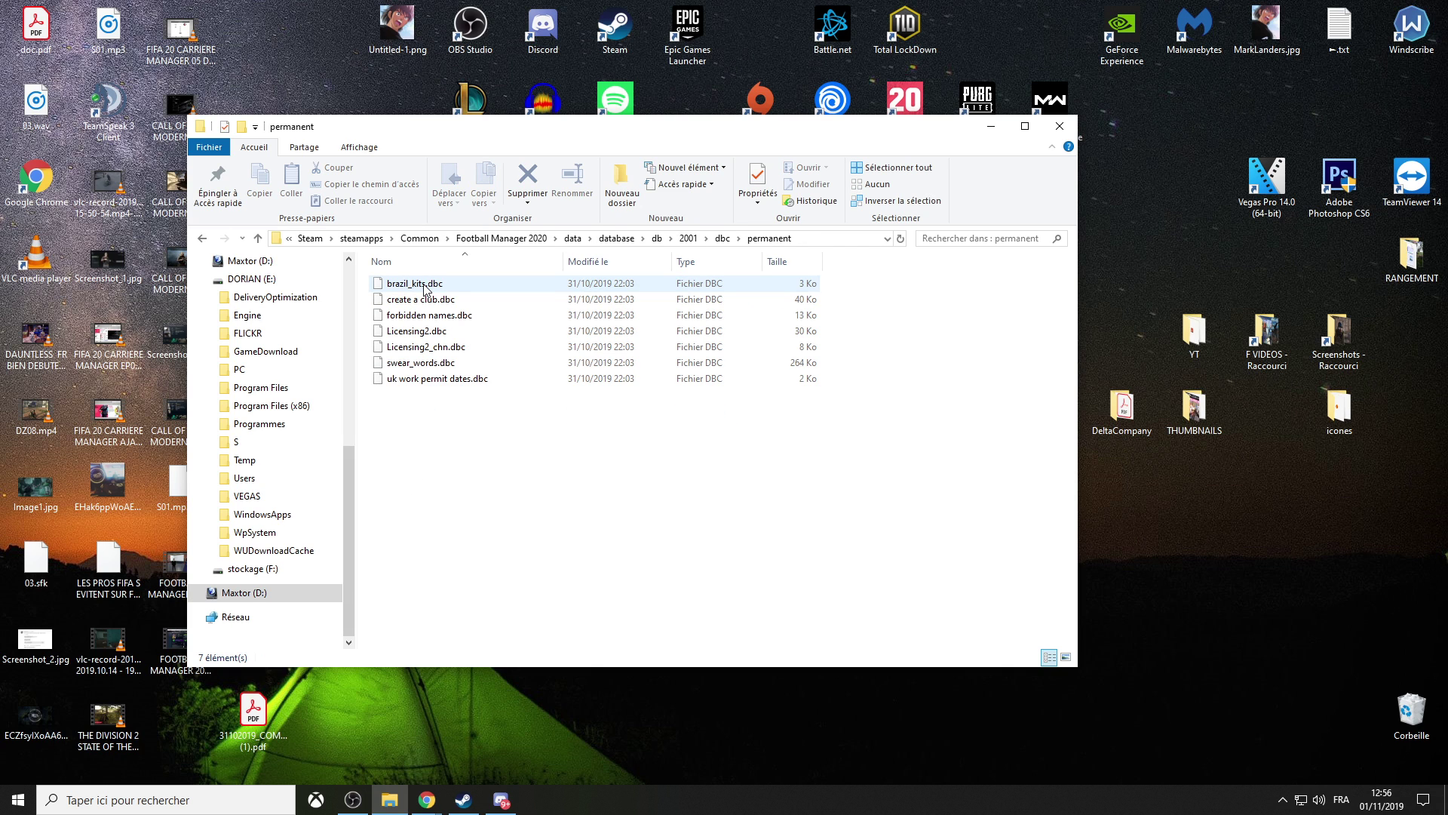
click(425, 285)
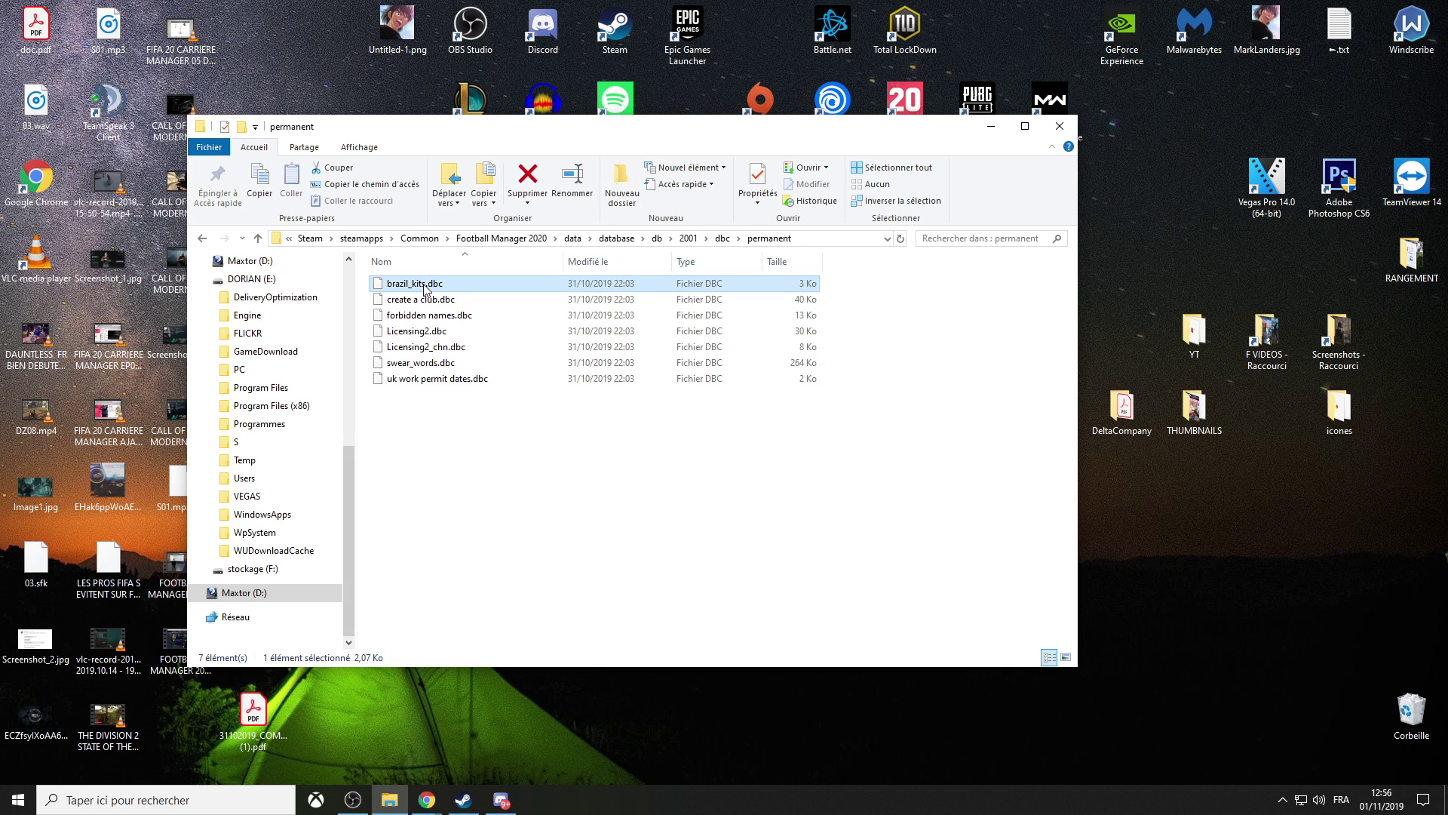
click(527, 178)
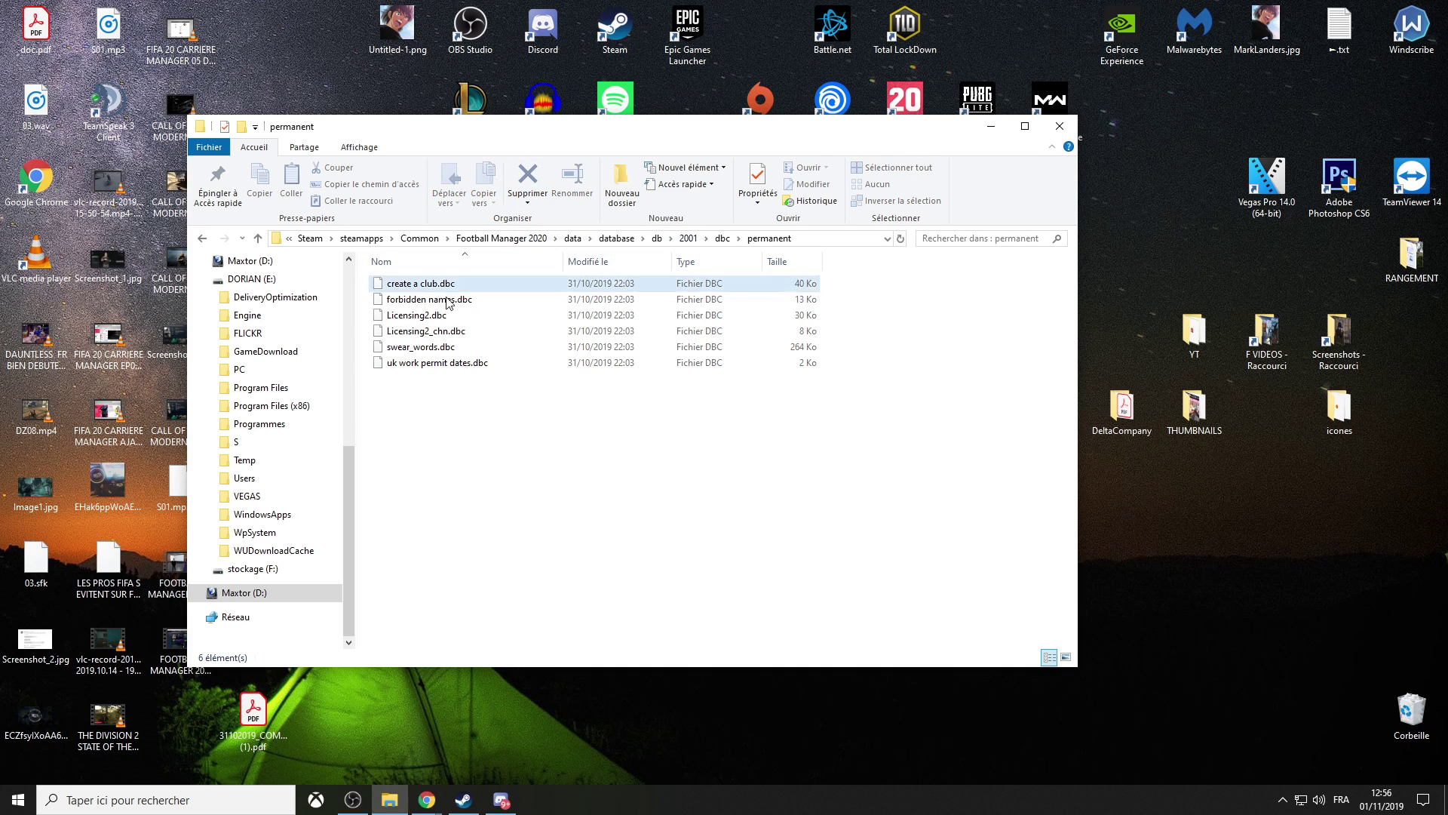
click(443, 304)
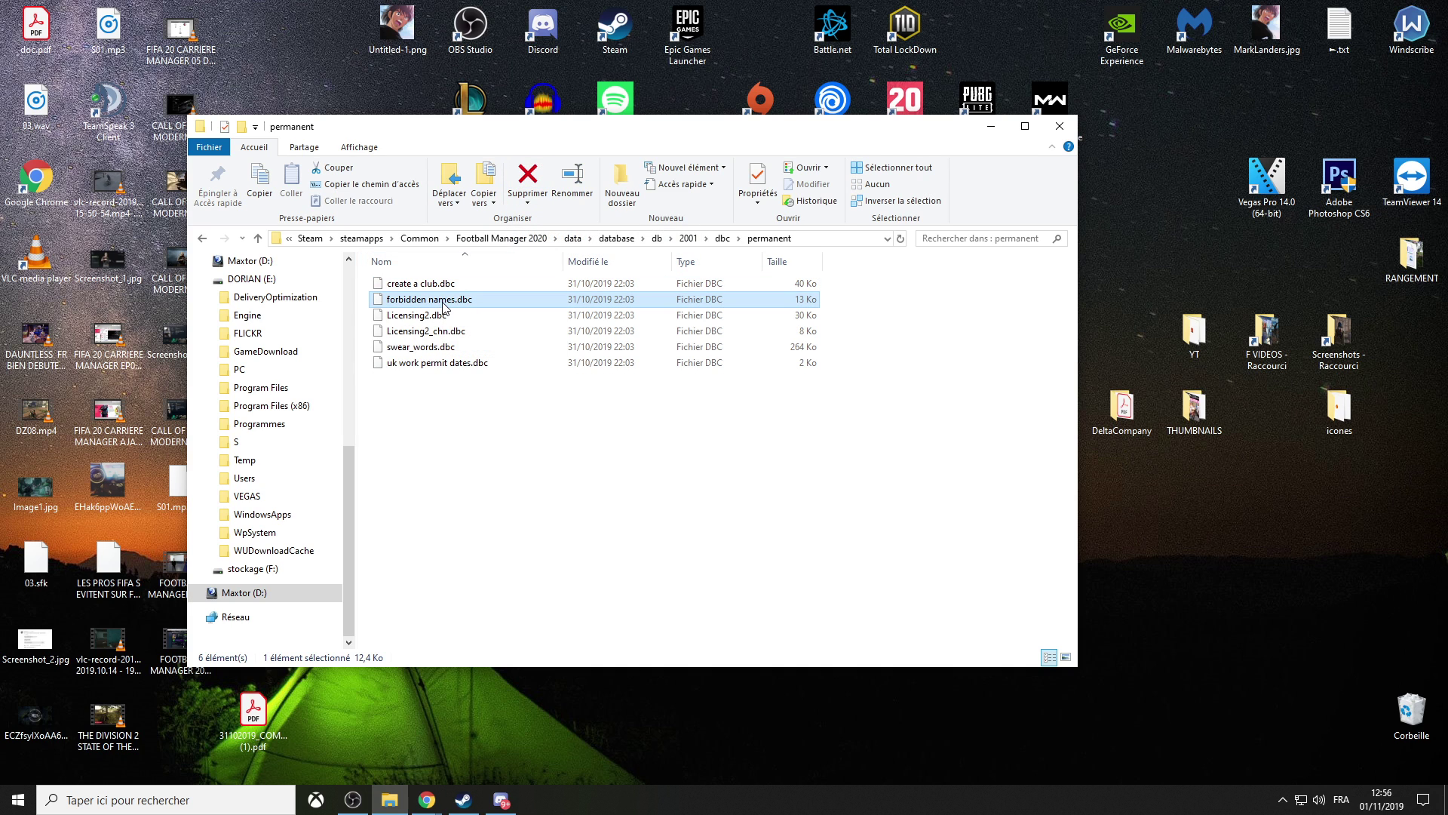
click(530, 179)
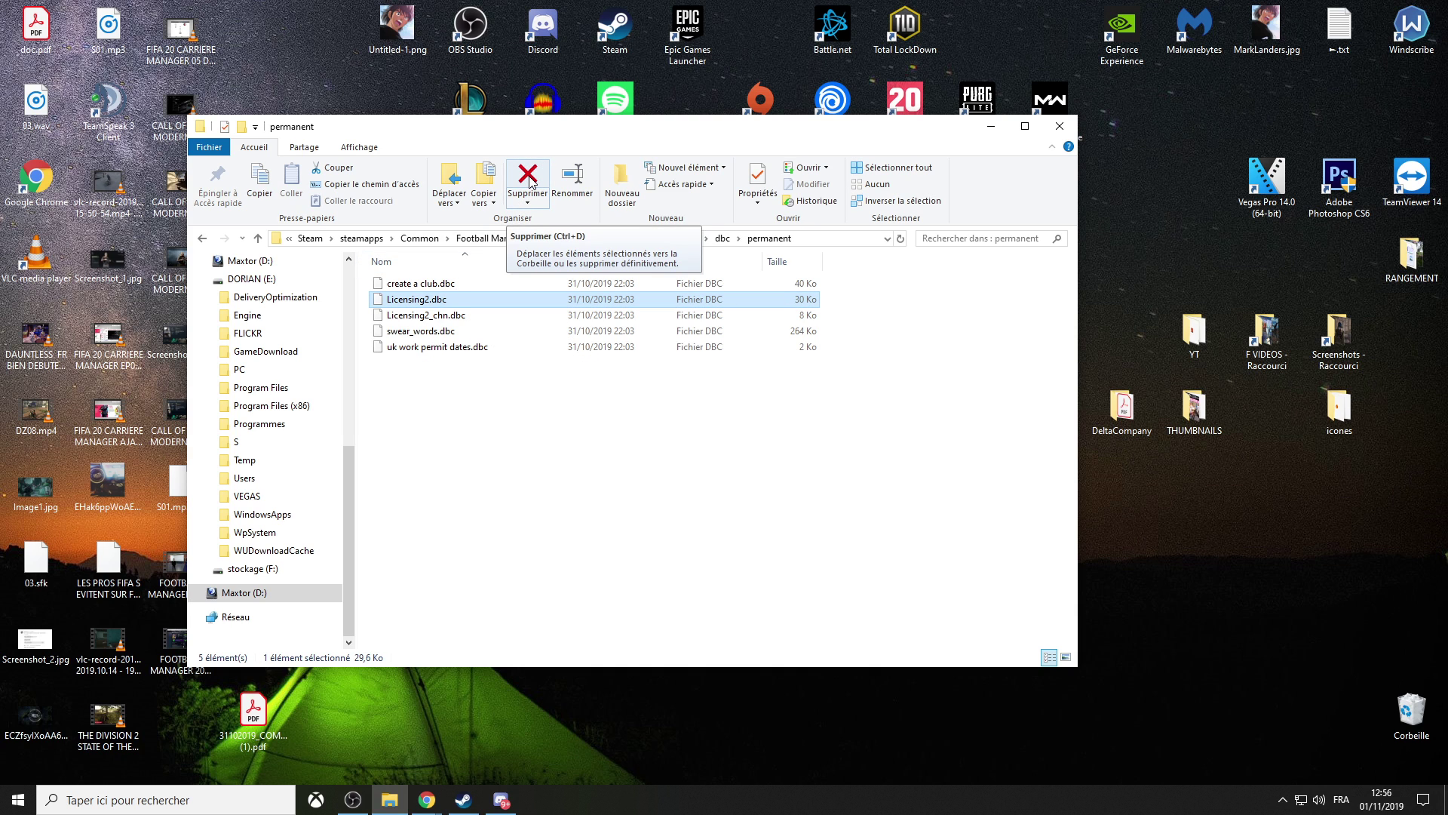
click(530, 179)
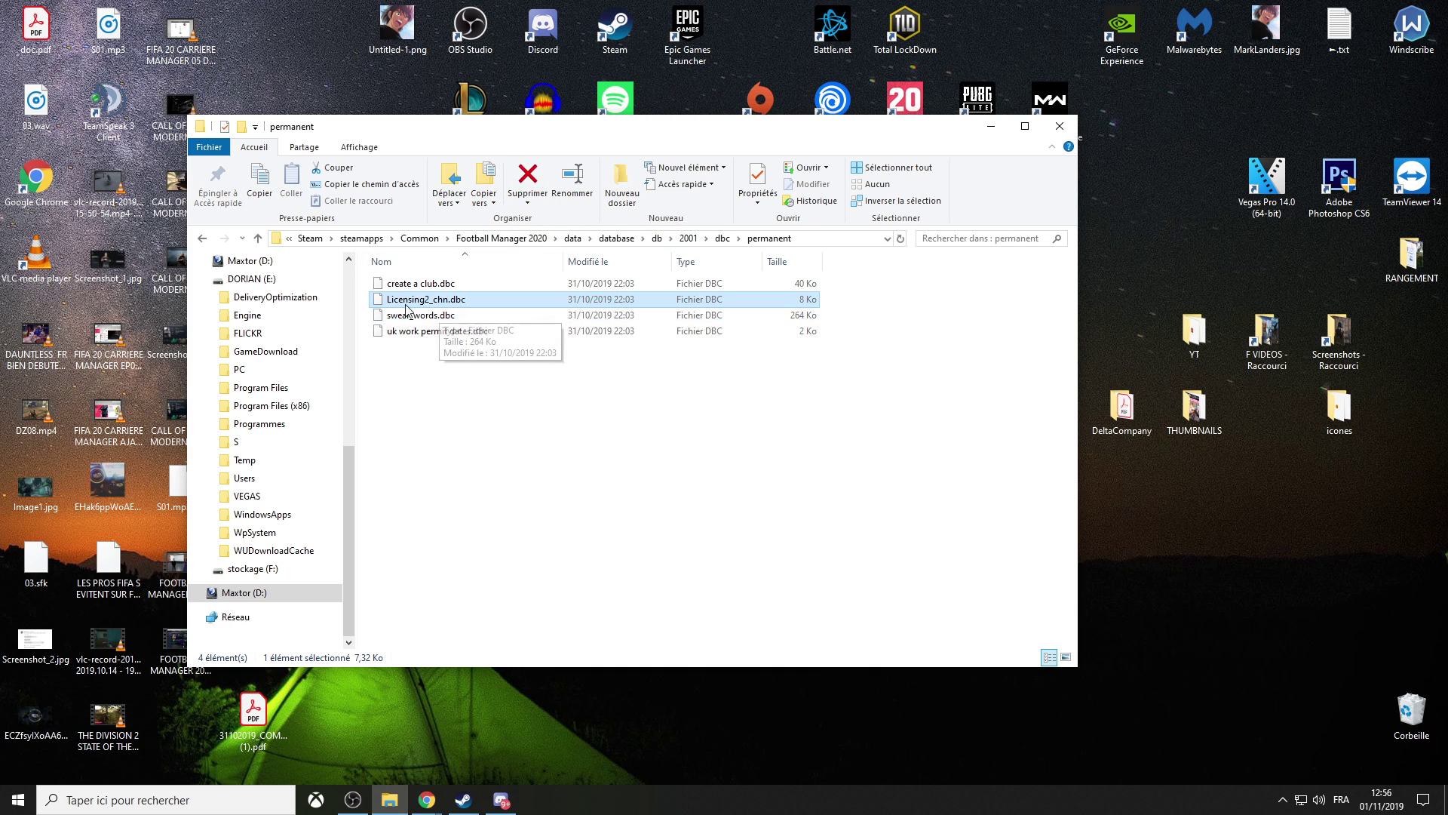
click(530, 178)
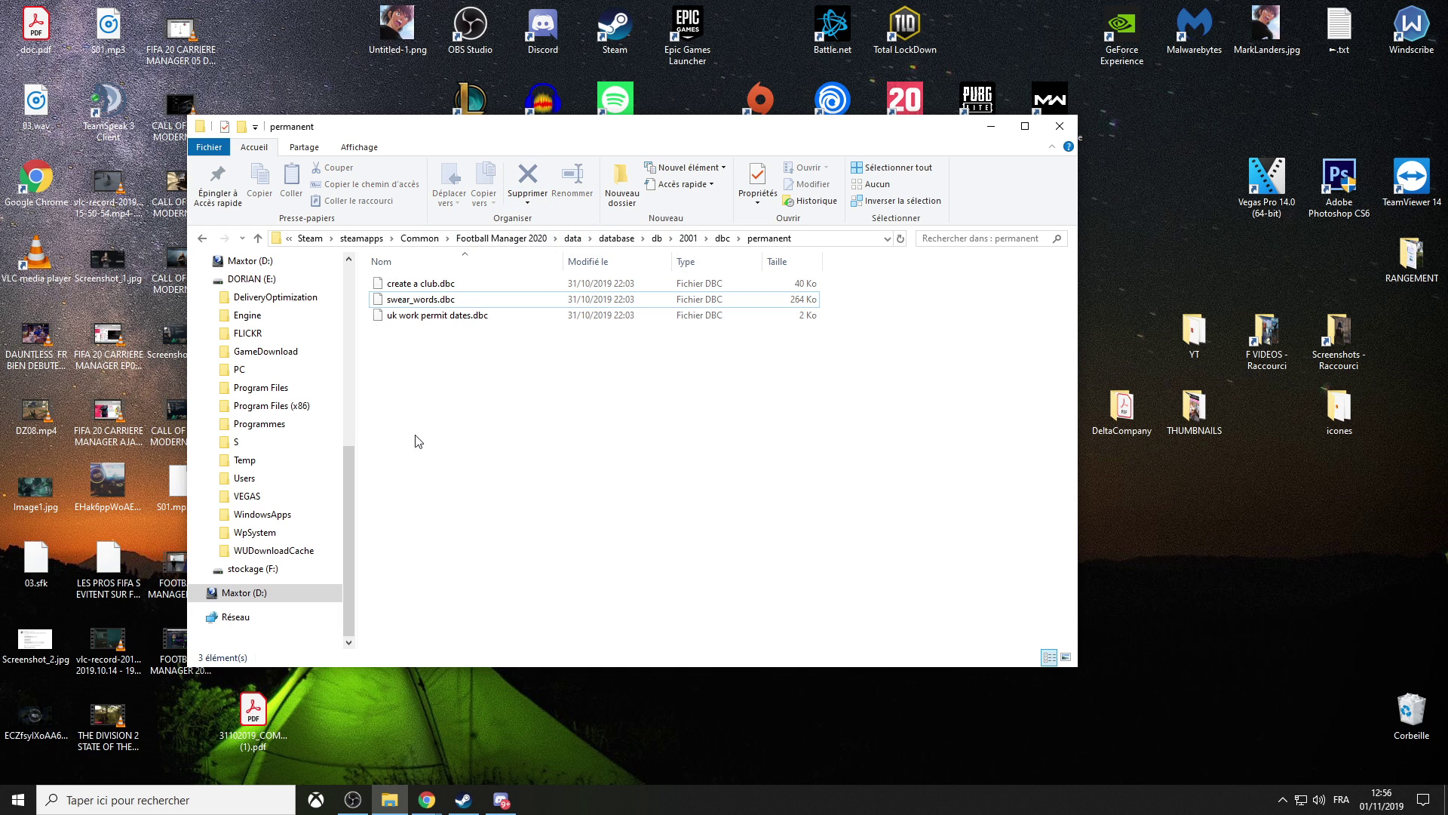
click(1058, 128)
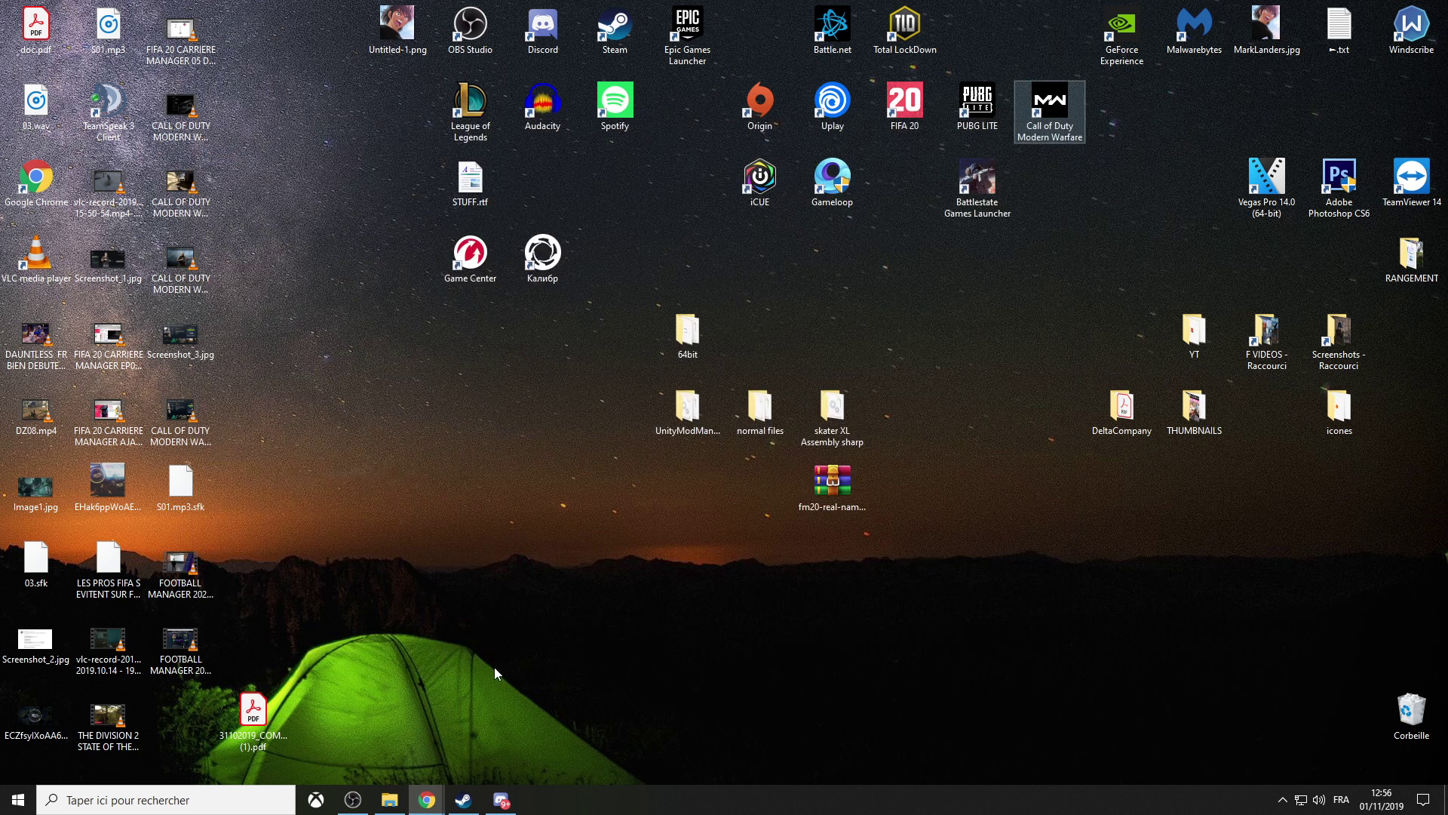
Switch to Steam, launch Football Manager 2020 from the library and put the Steam window away
click(464, 805)
click(485, 381)
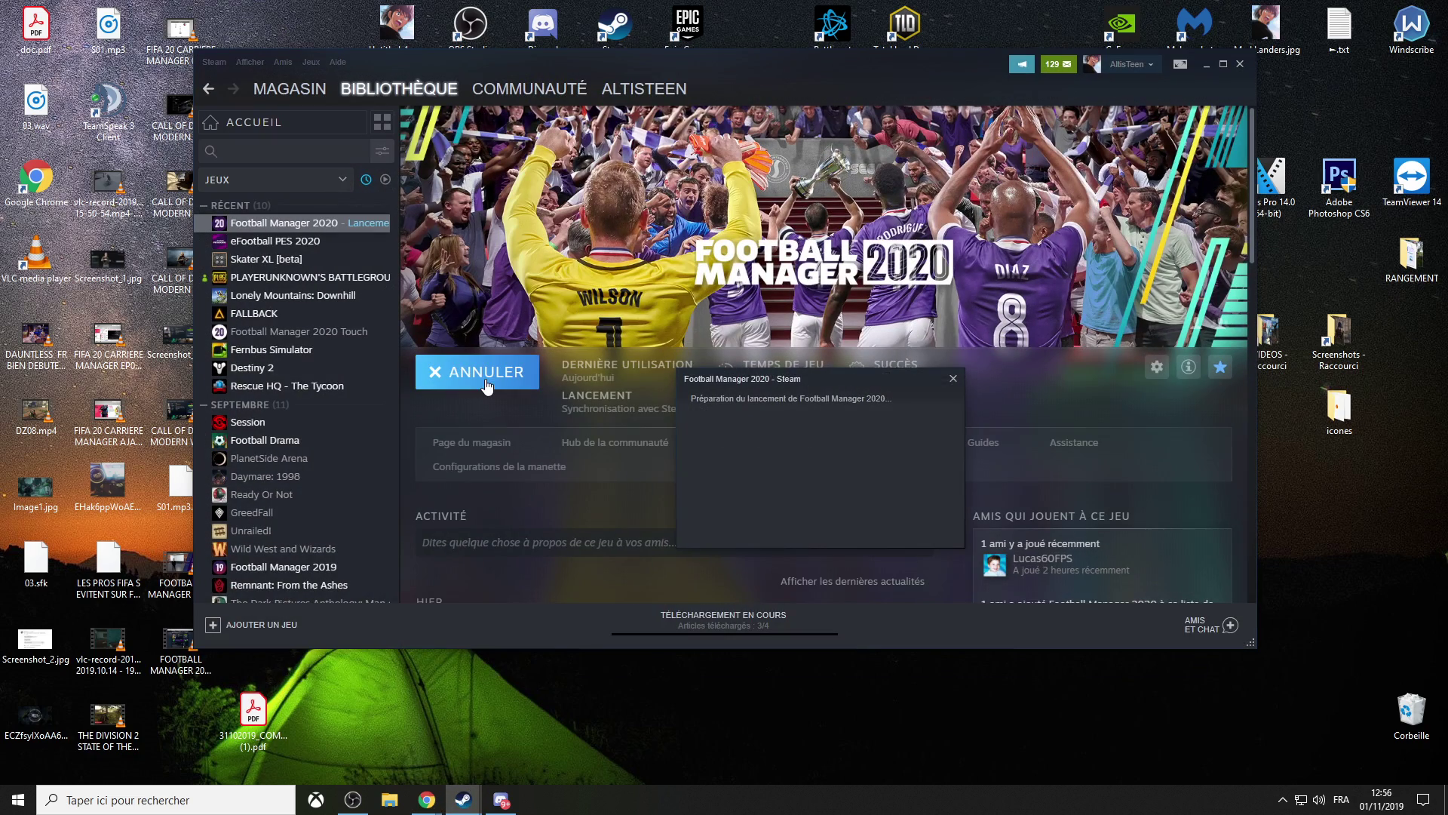
click(1206, 64)
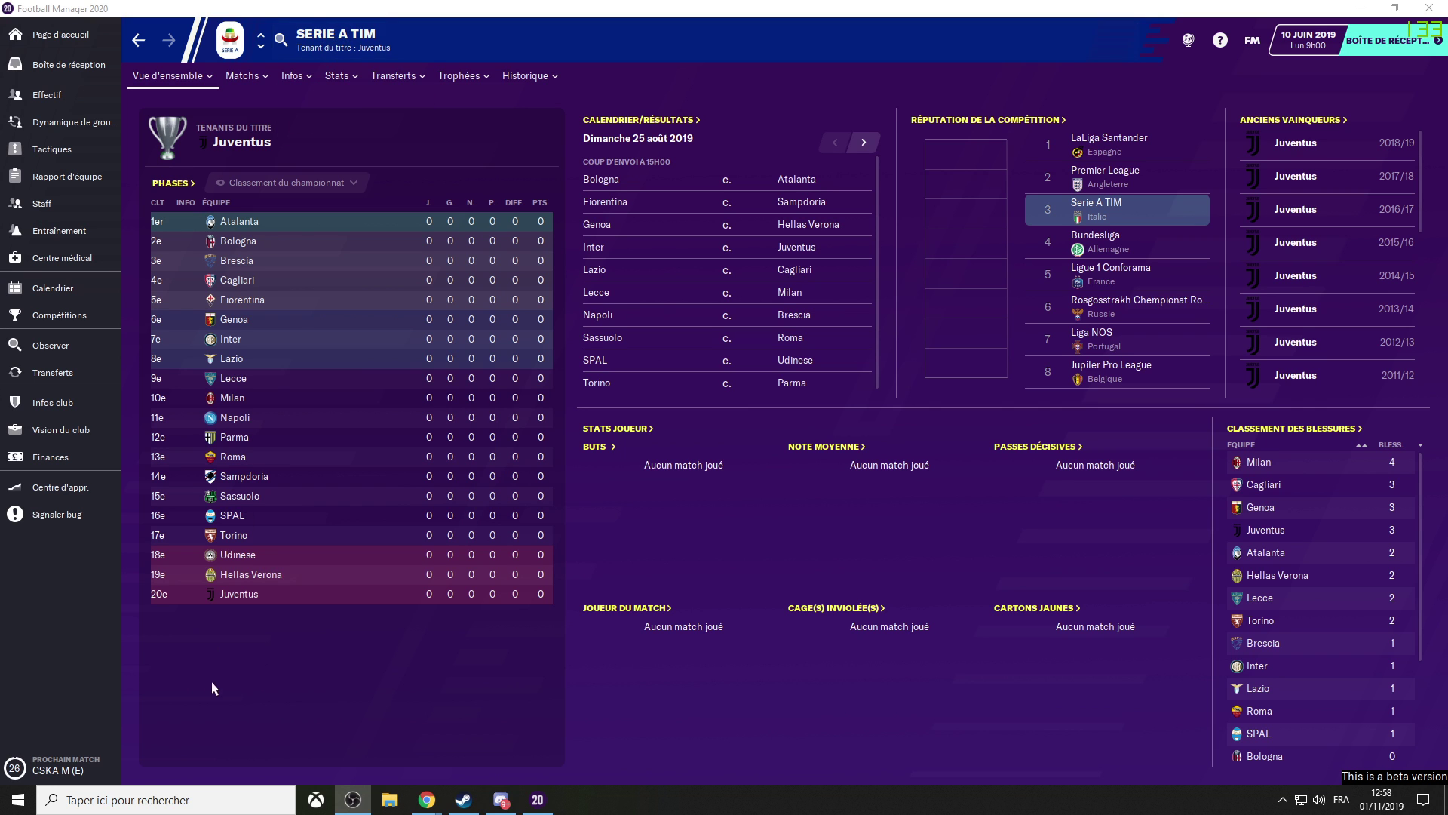
Open Juventus from the Serie A TIM table, check the profiles of Buffon, Szczesny and Rugani, and return to the league overview
click(239, 594)
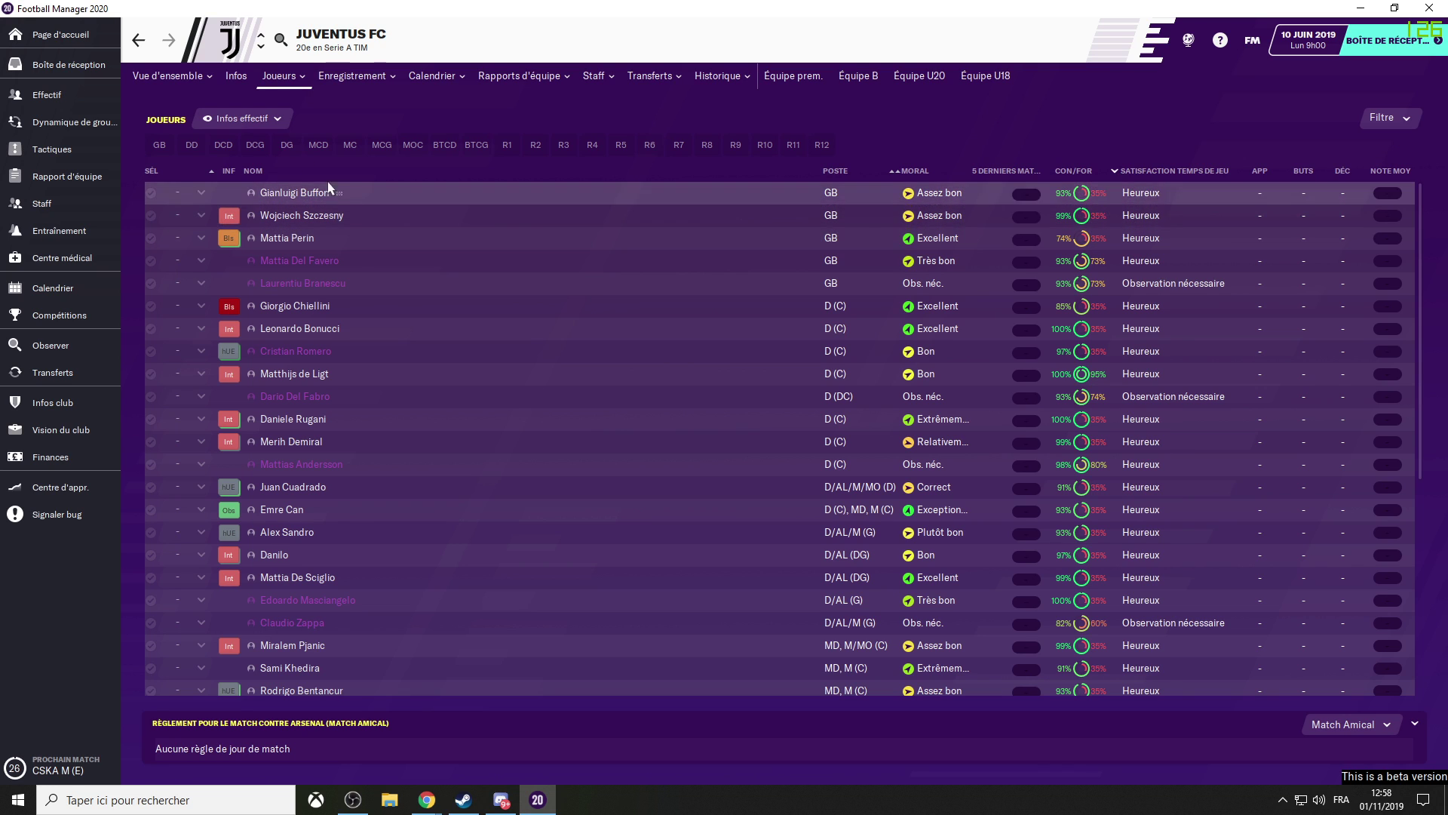
click(275, 199)
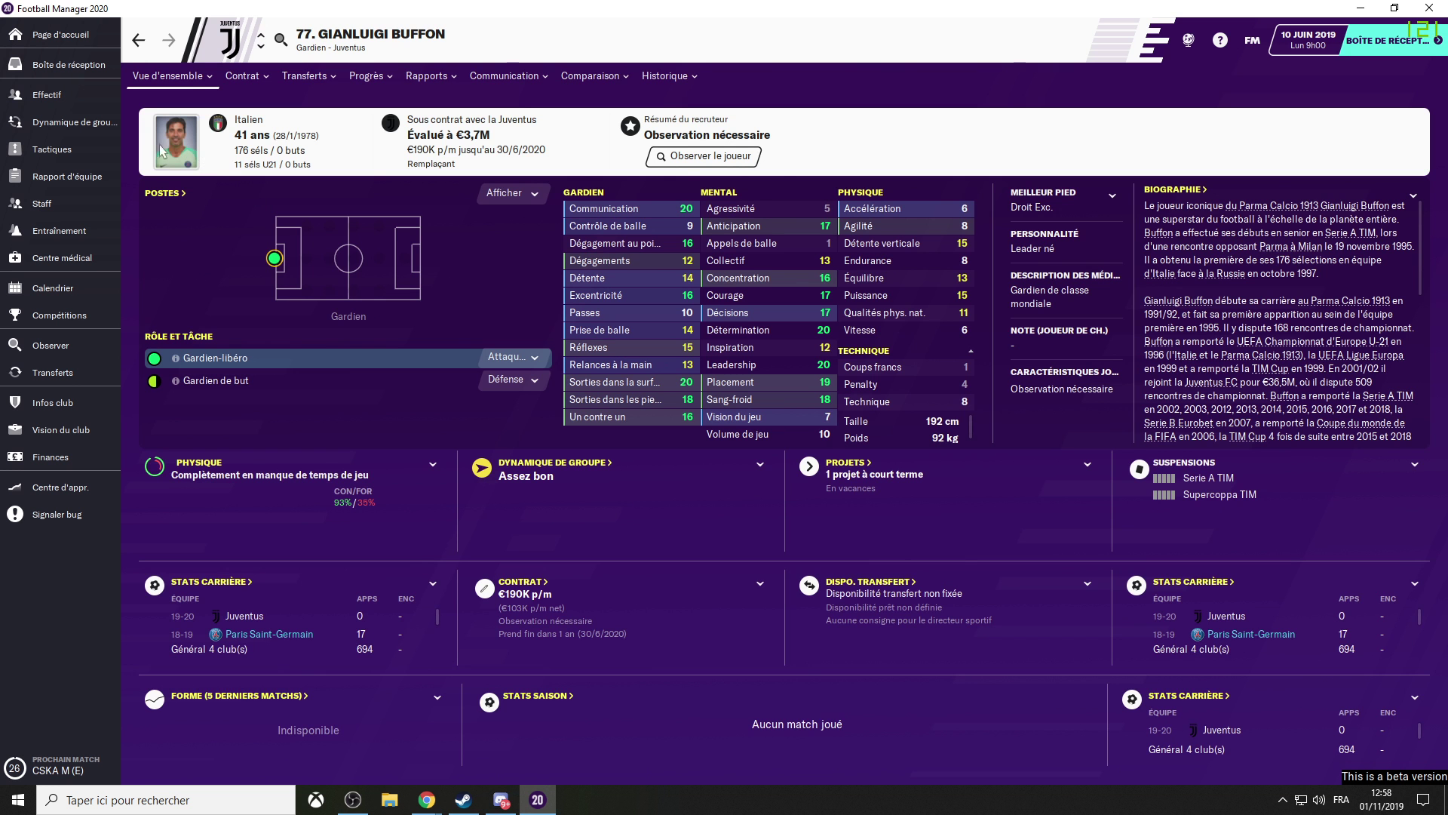
click(143, 45)
click(273, 215)
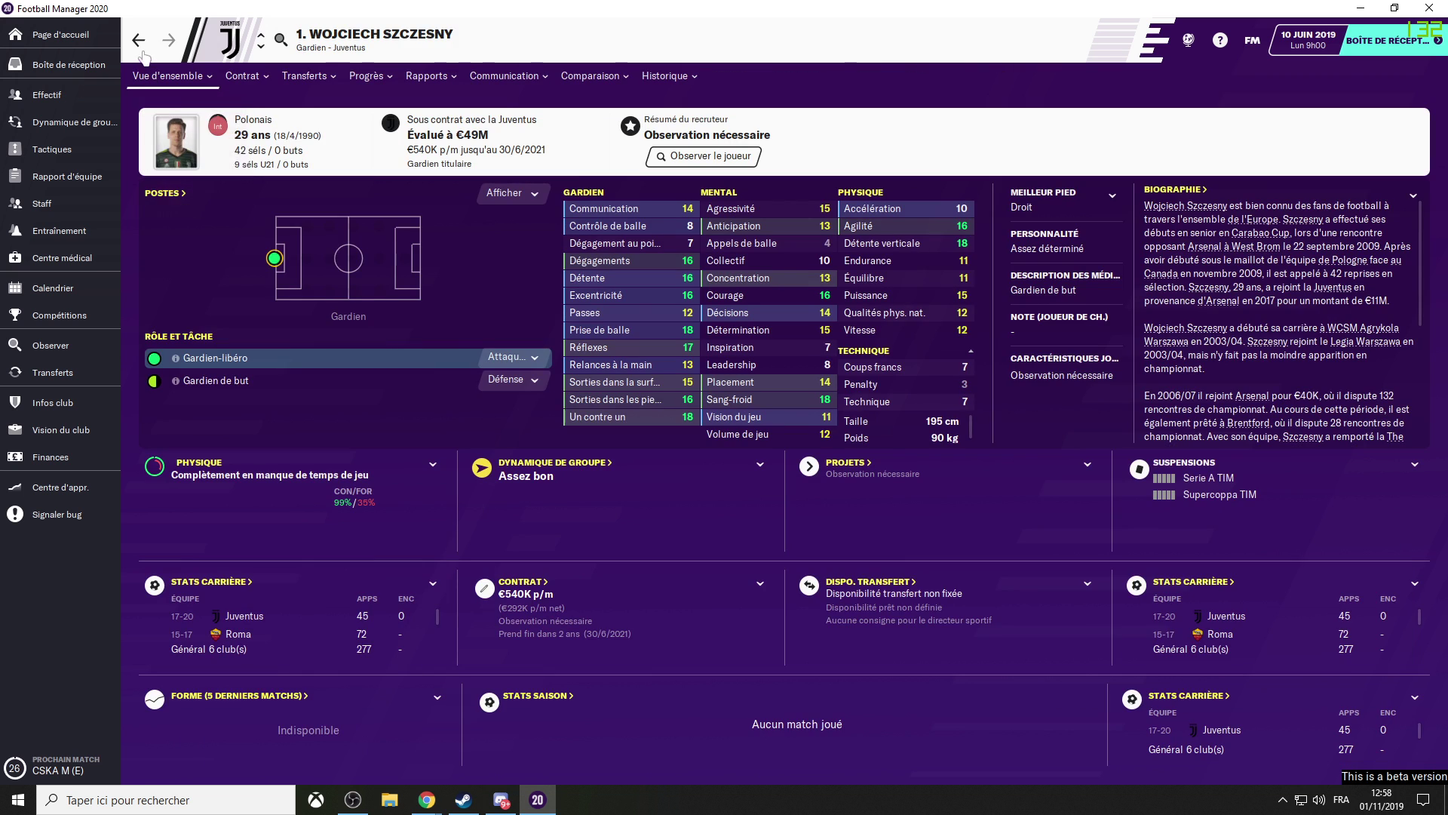
click(140, 40)
click(290, 422)
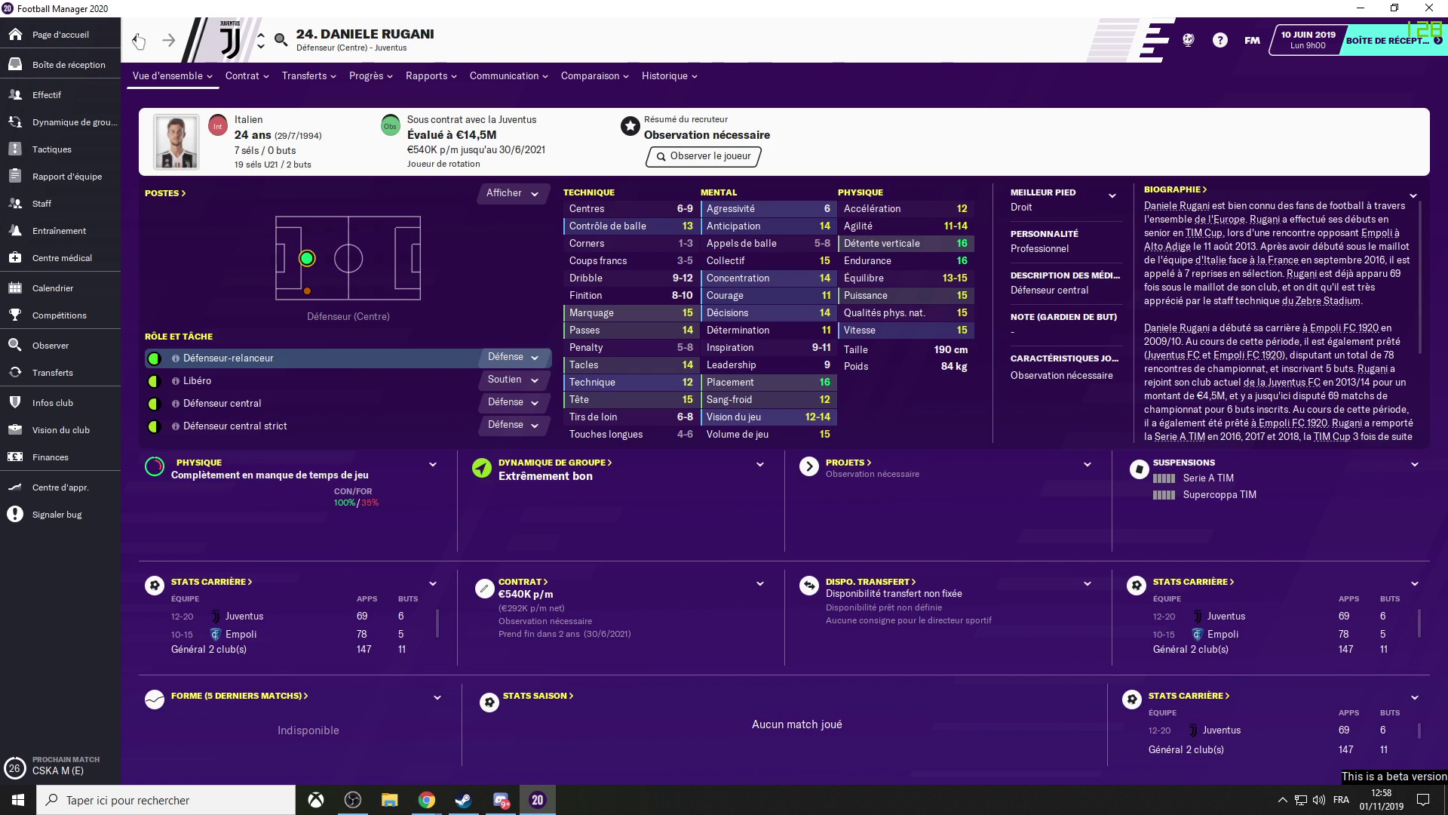
click(140, 41)
click(272, 513)
click(139, 42)
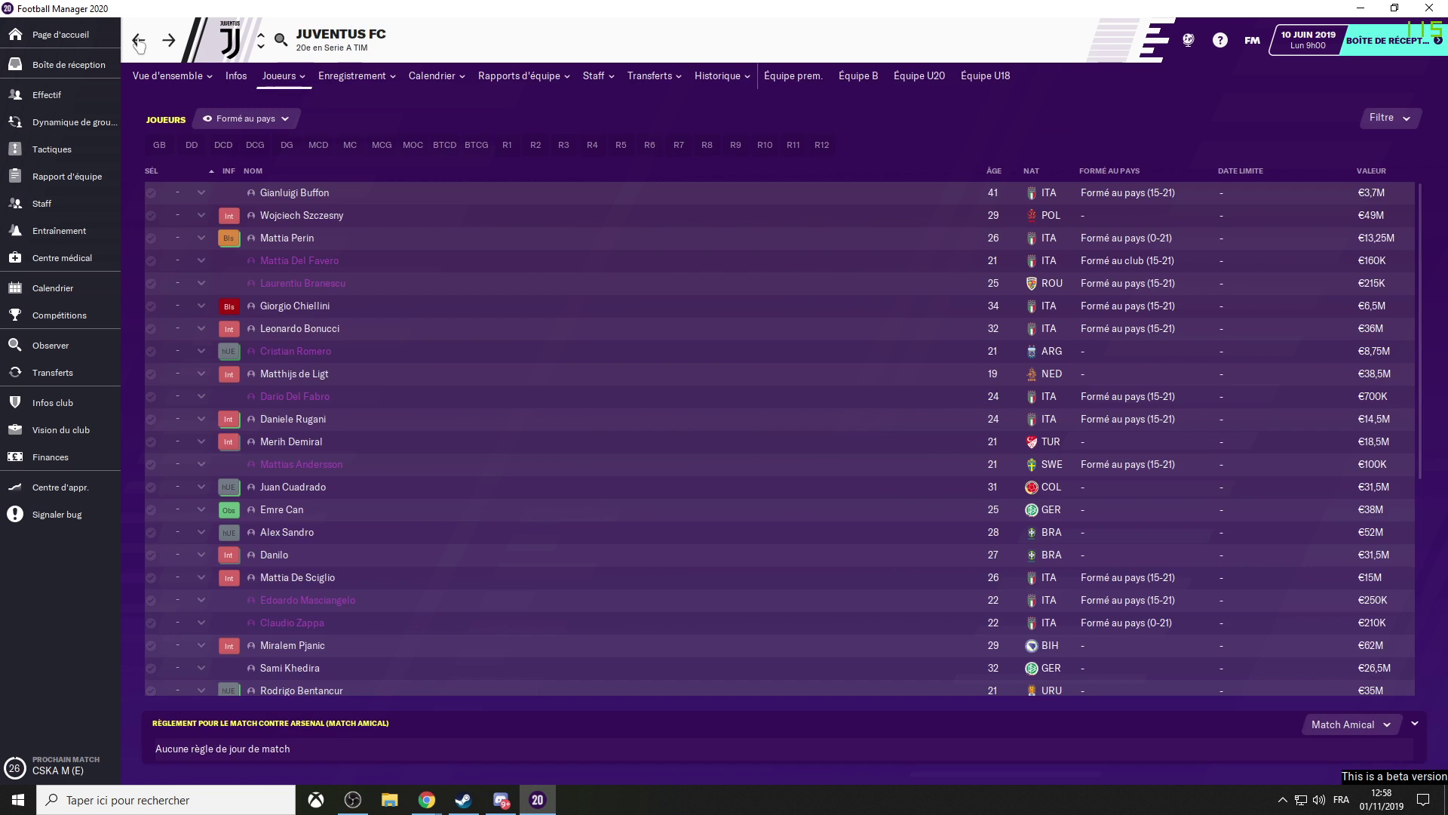
click(138, 44)
Search the game for "brésil" and open the Brésil nation page
click(351, 40)
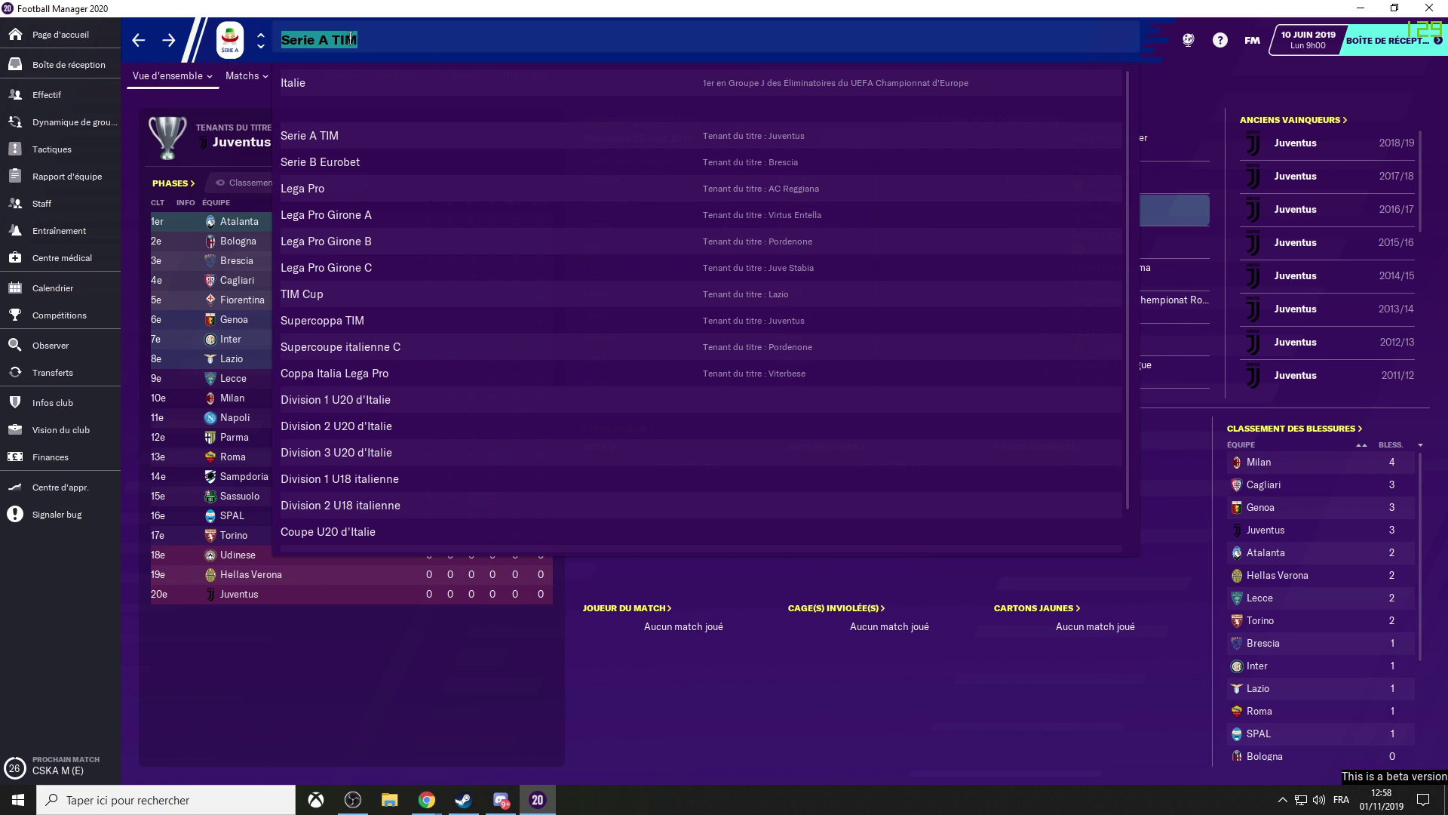
text(brésil)
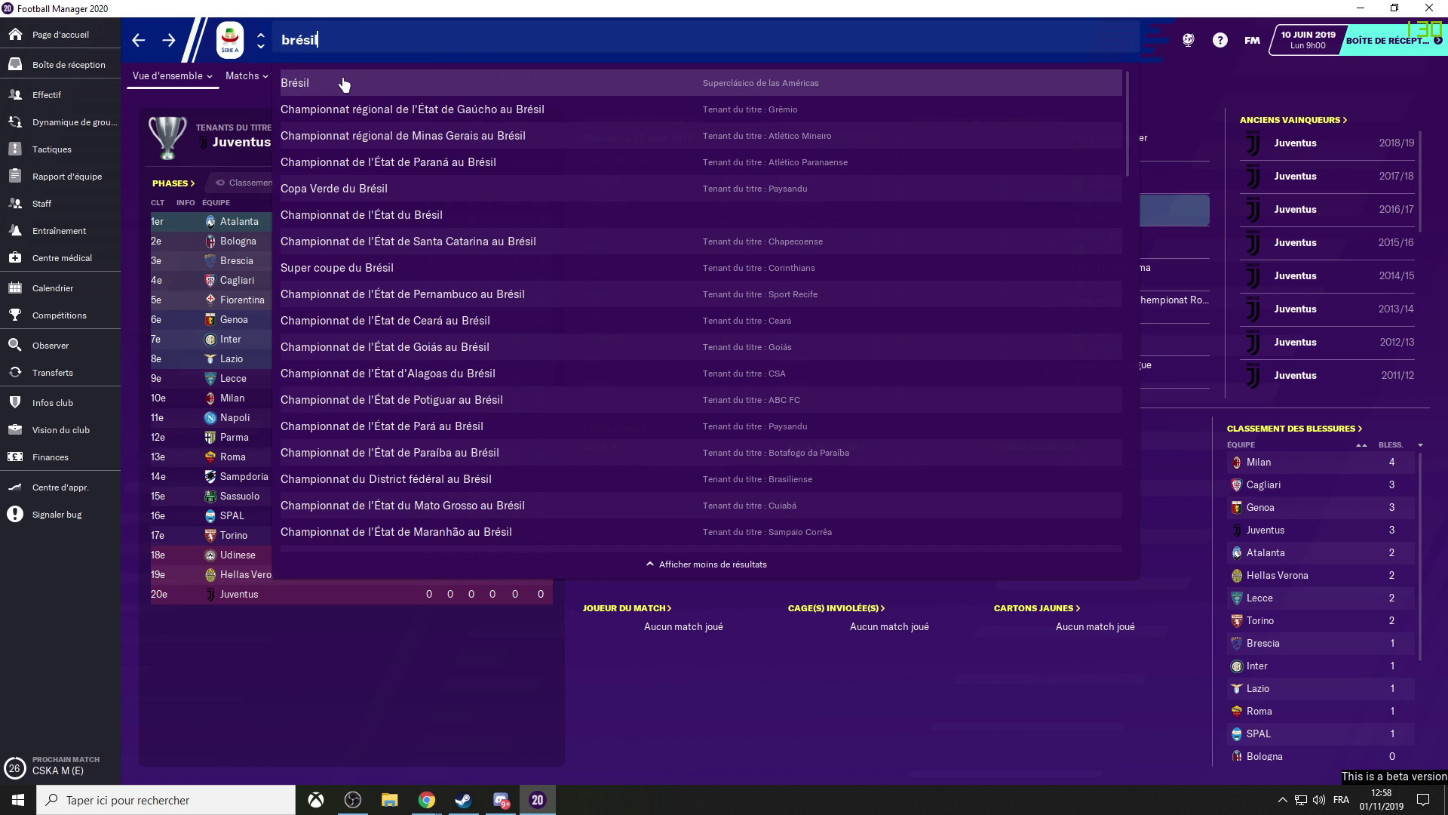
click(352, 68)
mouse_move(324, 75)
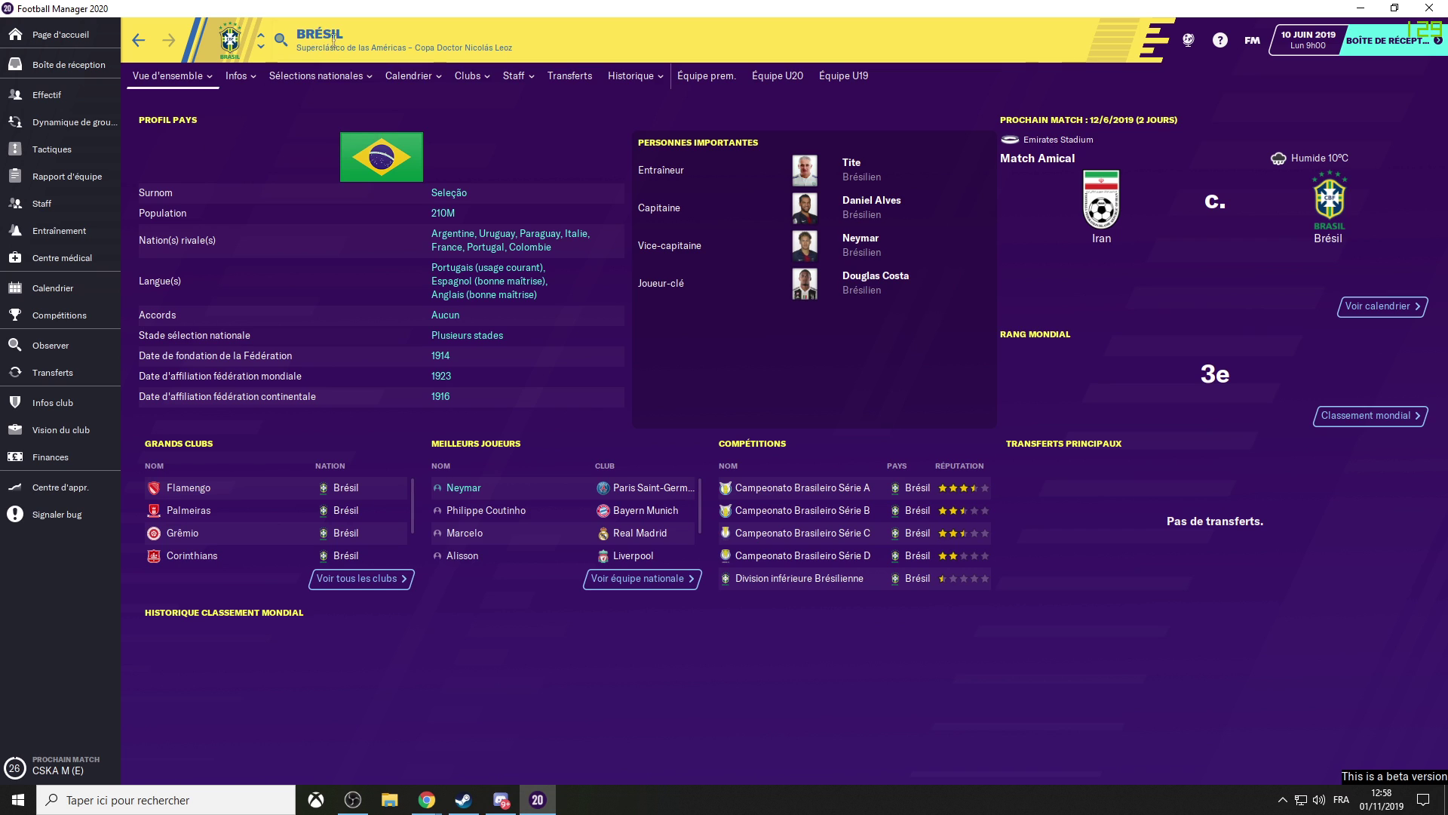
Open Corinthians from Brésil's list of big clubs, check its first-team player names, and return to the Brésil nation page
click(195, 556)
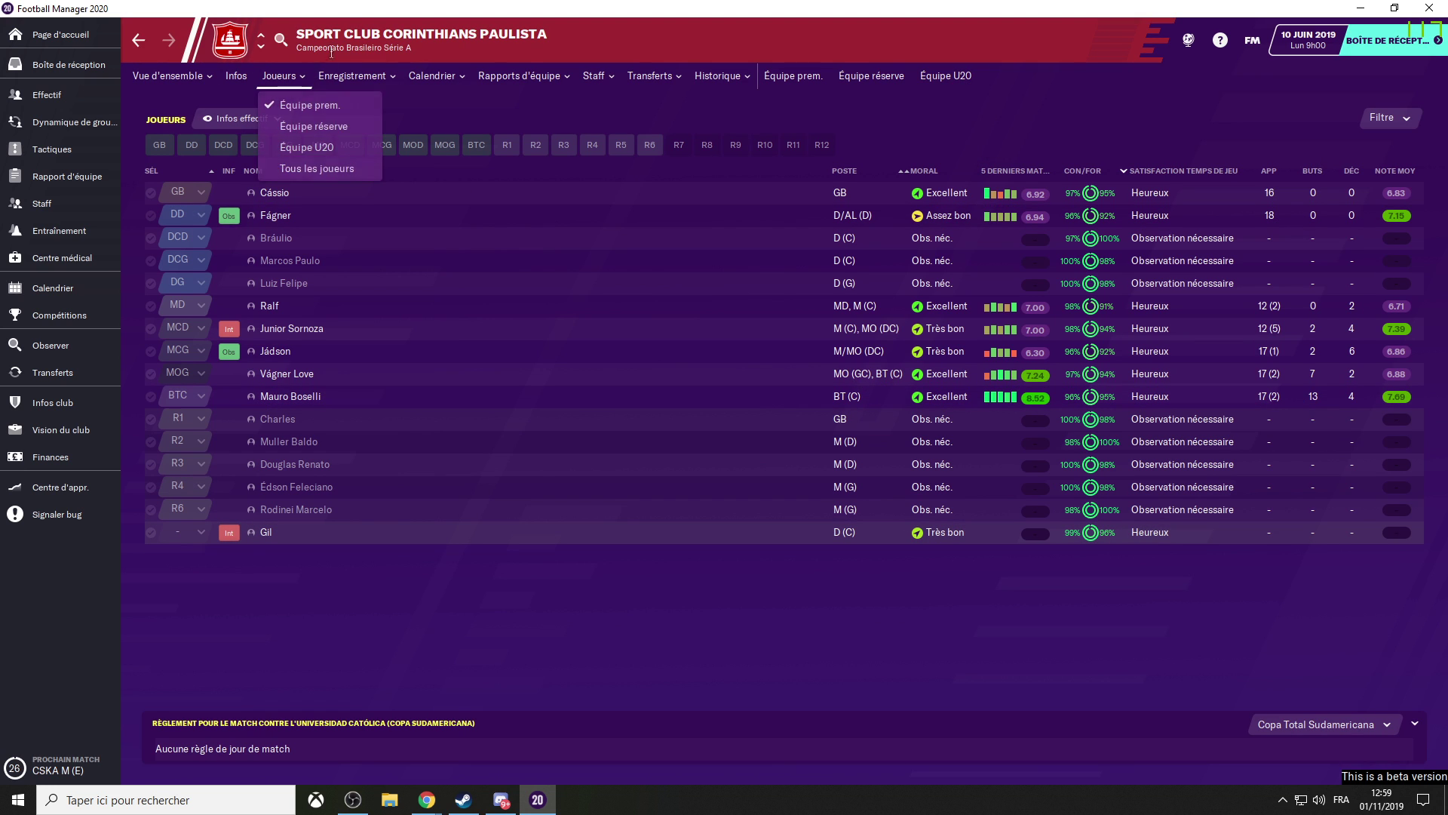
click(140, 42)
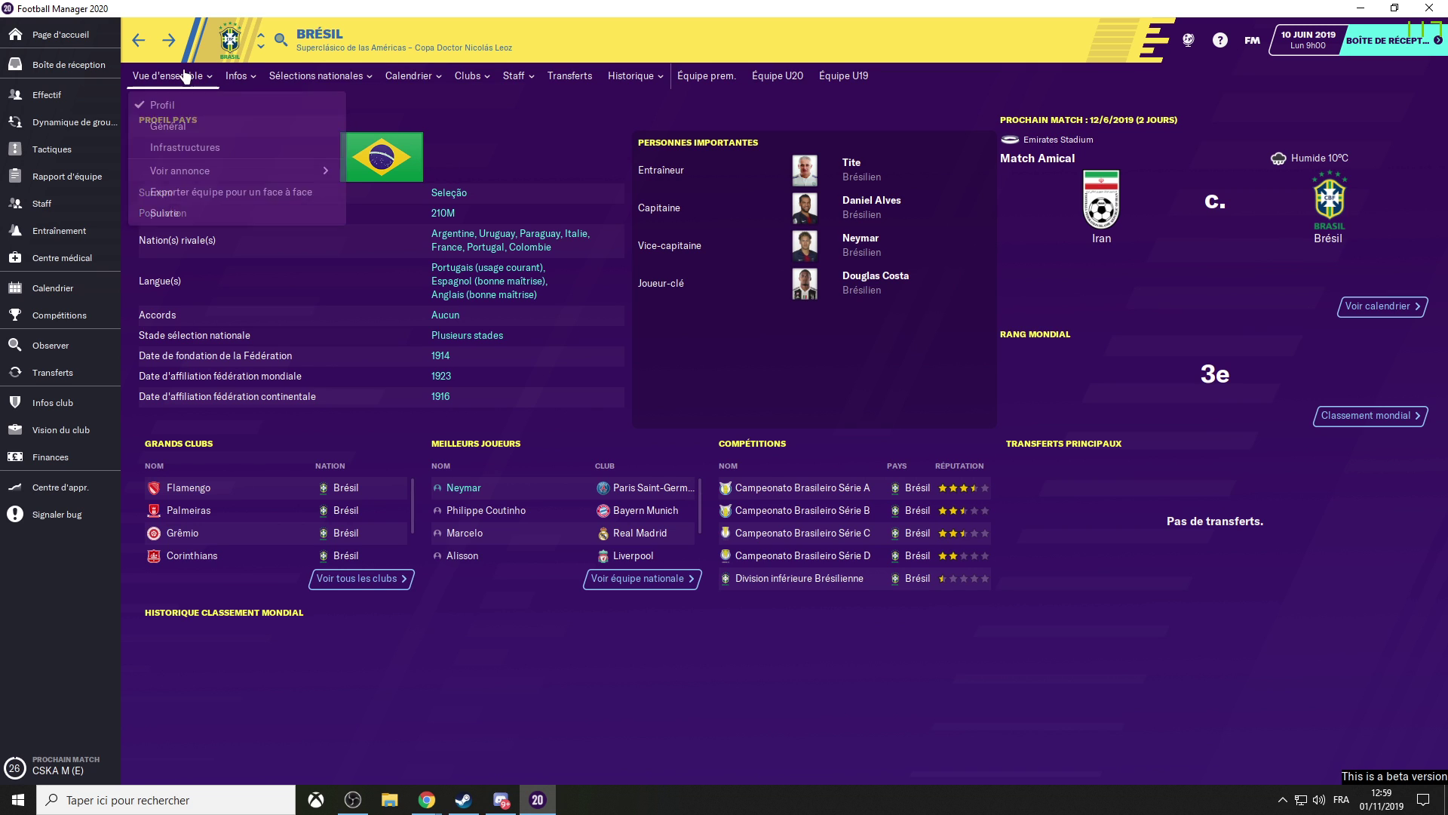
mouse_move(205, 78)
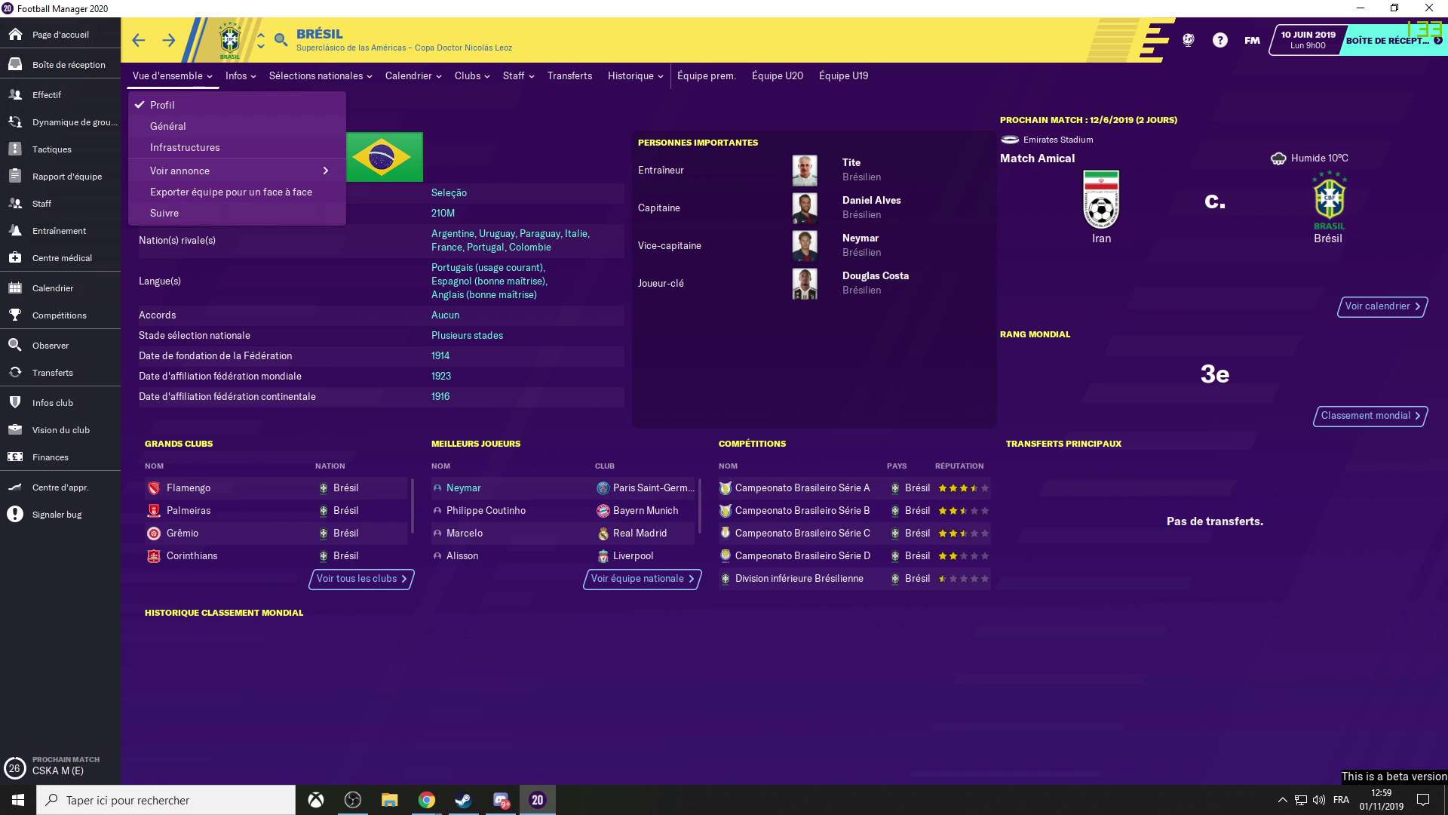
Search the game for "juventus" and open the overview of the Juventus club playing in Serie A TIM
click(326, 31)
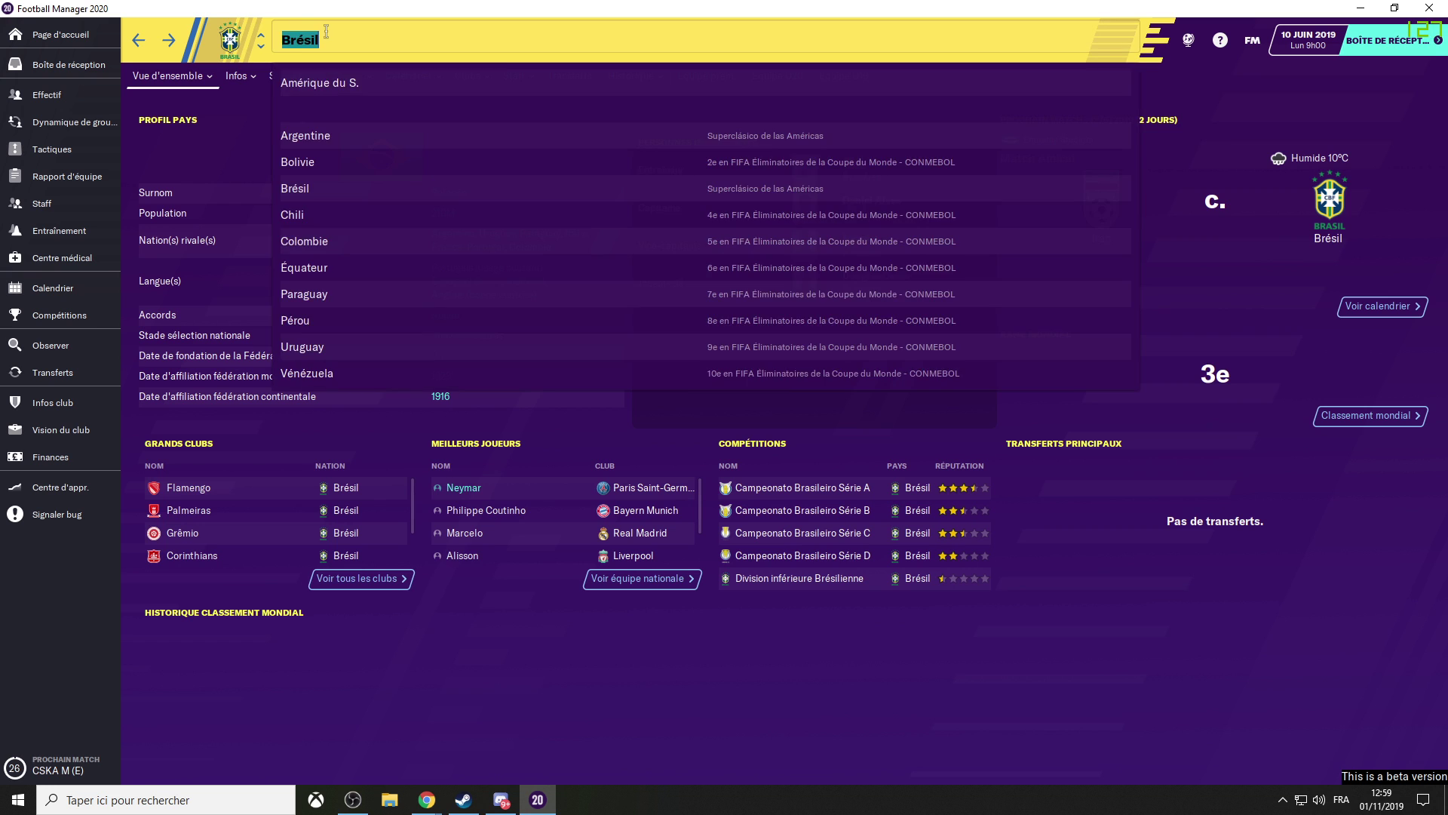
text(juventus)
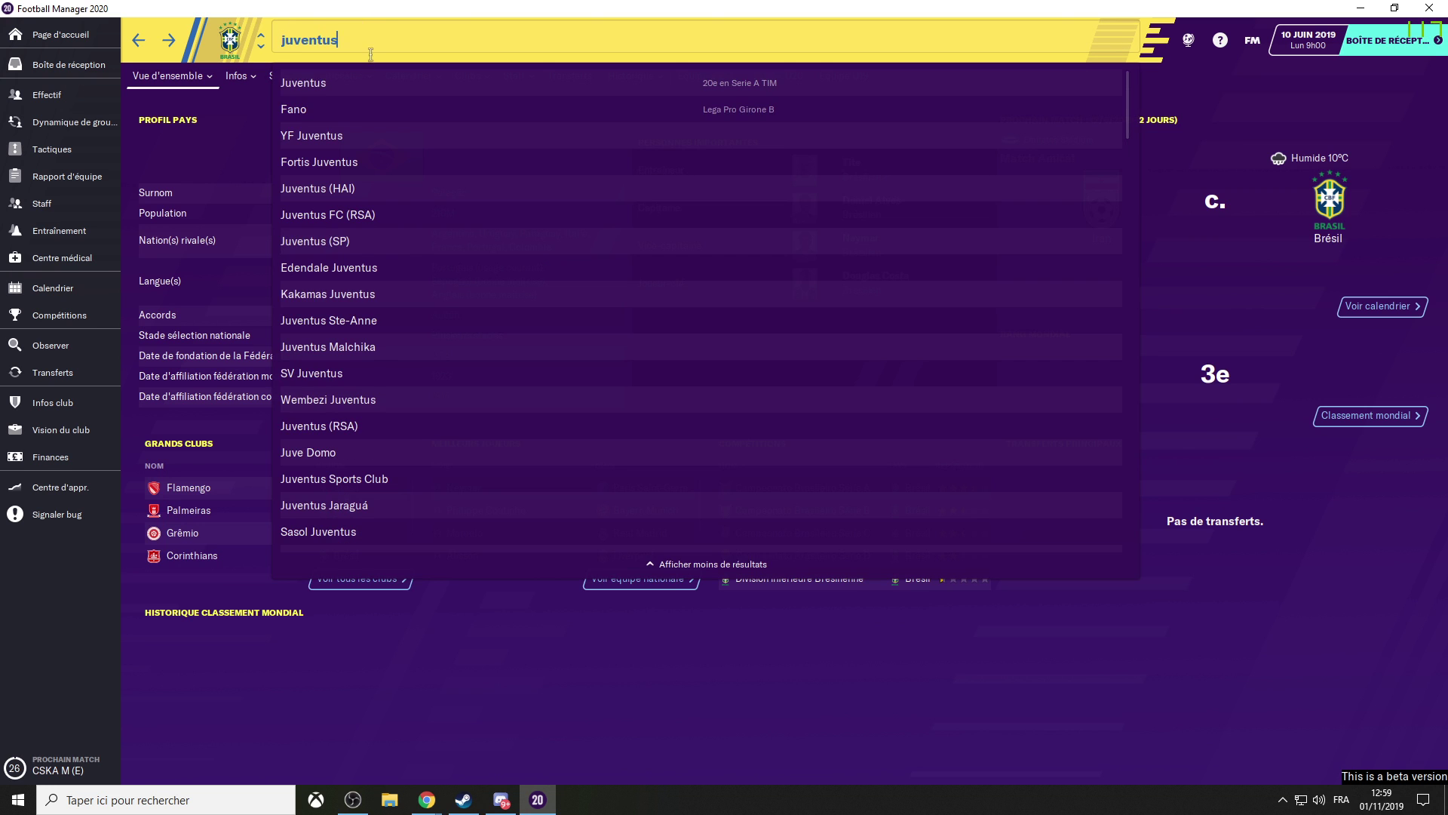
click(307, 85)
Search the game for "ballon d'or" and open the FIFA Ballon d'Or winners page
click(318, 30)
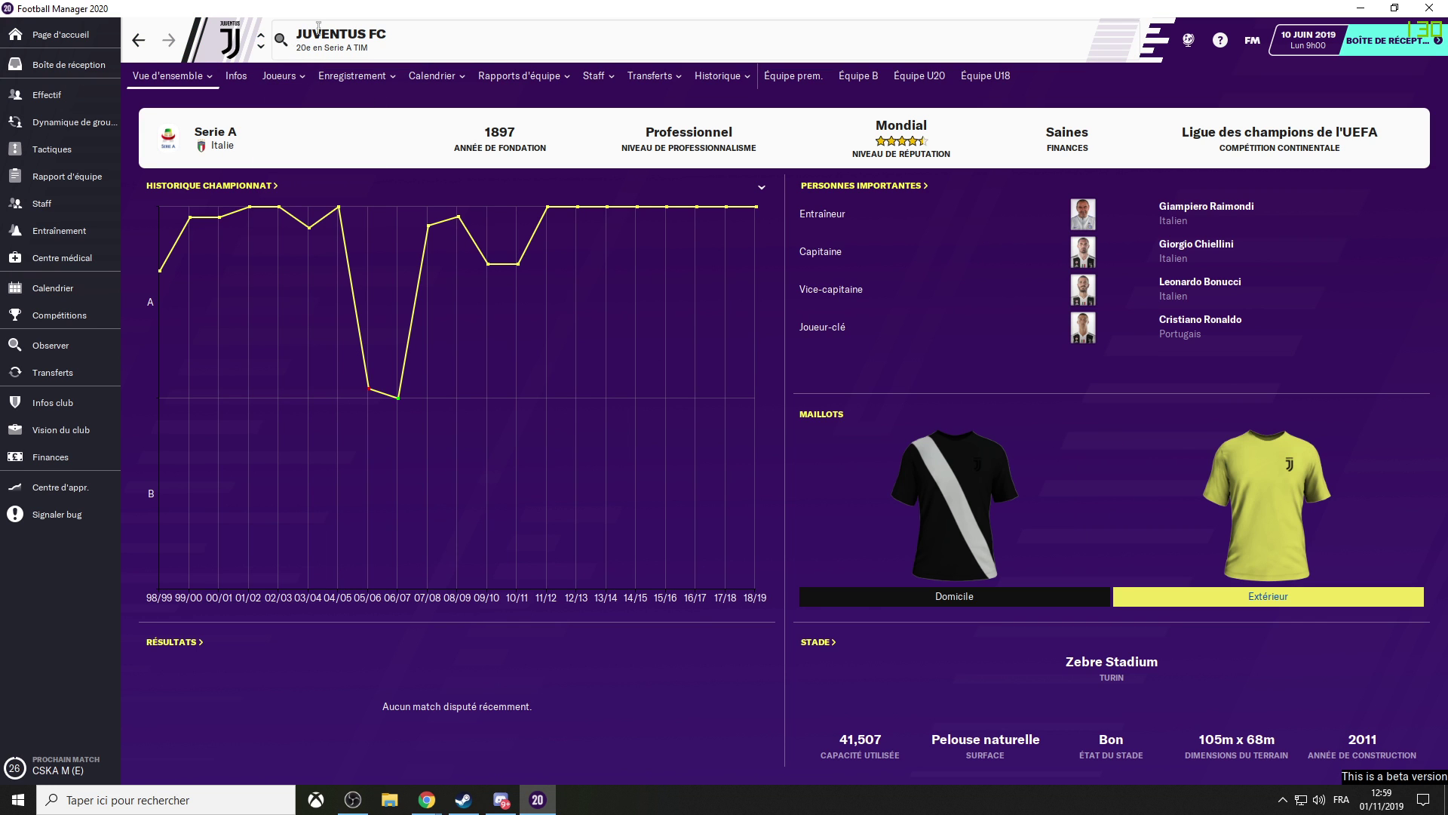
text(ballon d'or)
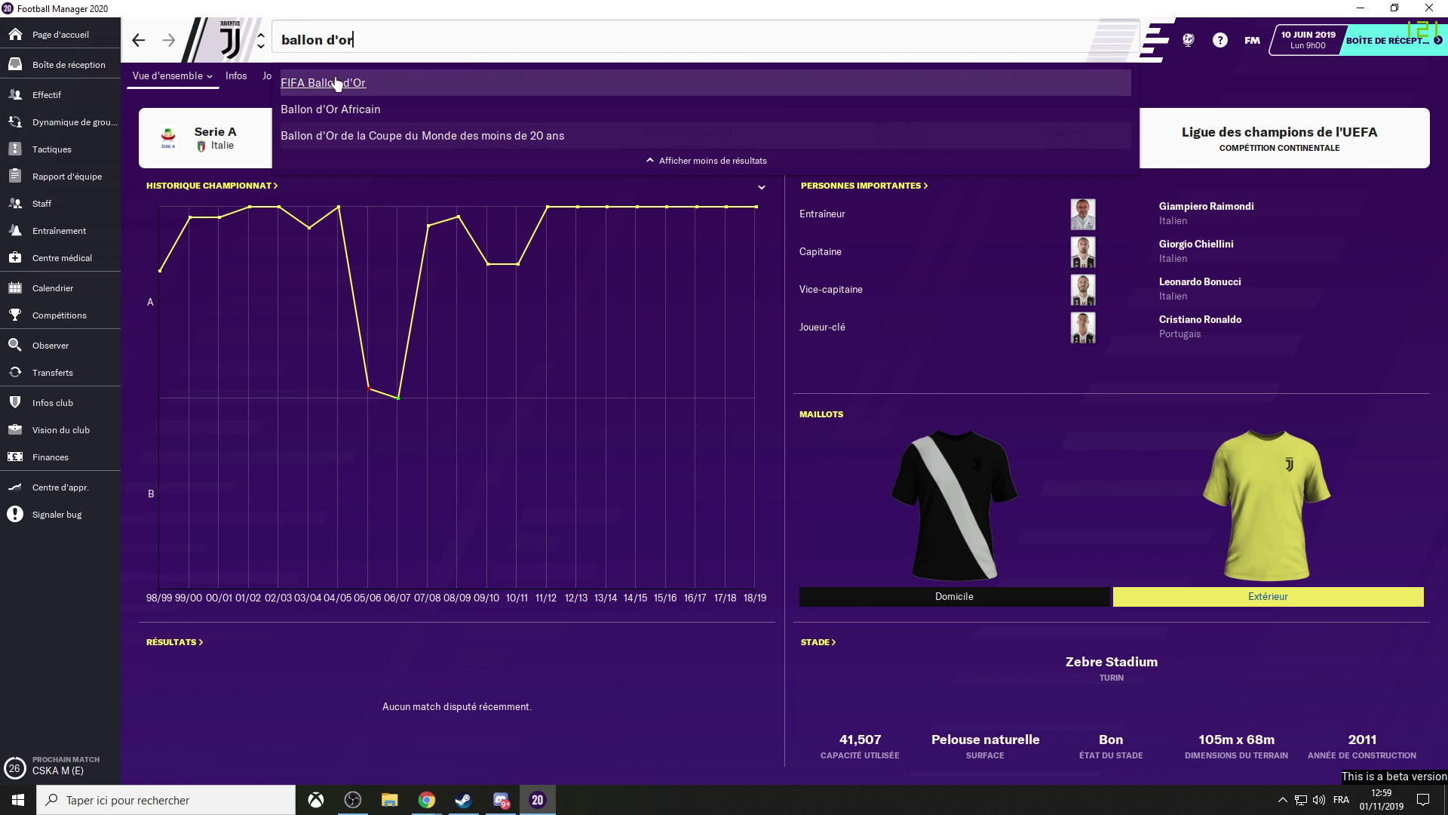
click(335, 80)
Check the FIFA Best Men's Goalkeeper winners, and switch the award shown back to FIFA Ballon d'Or
click(272, 119)
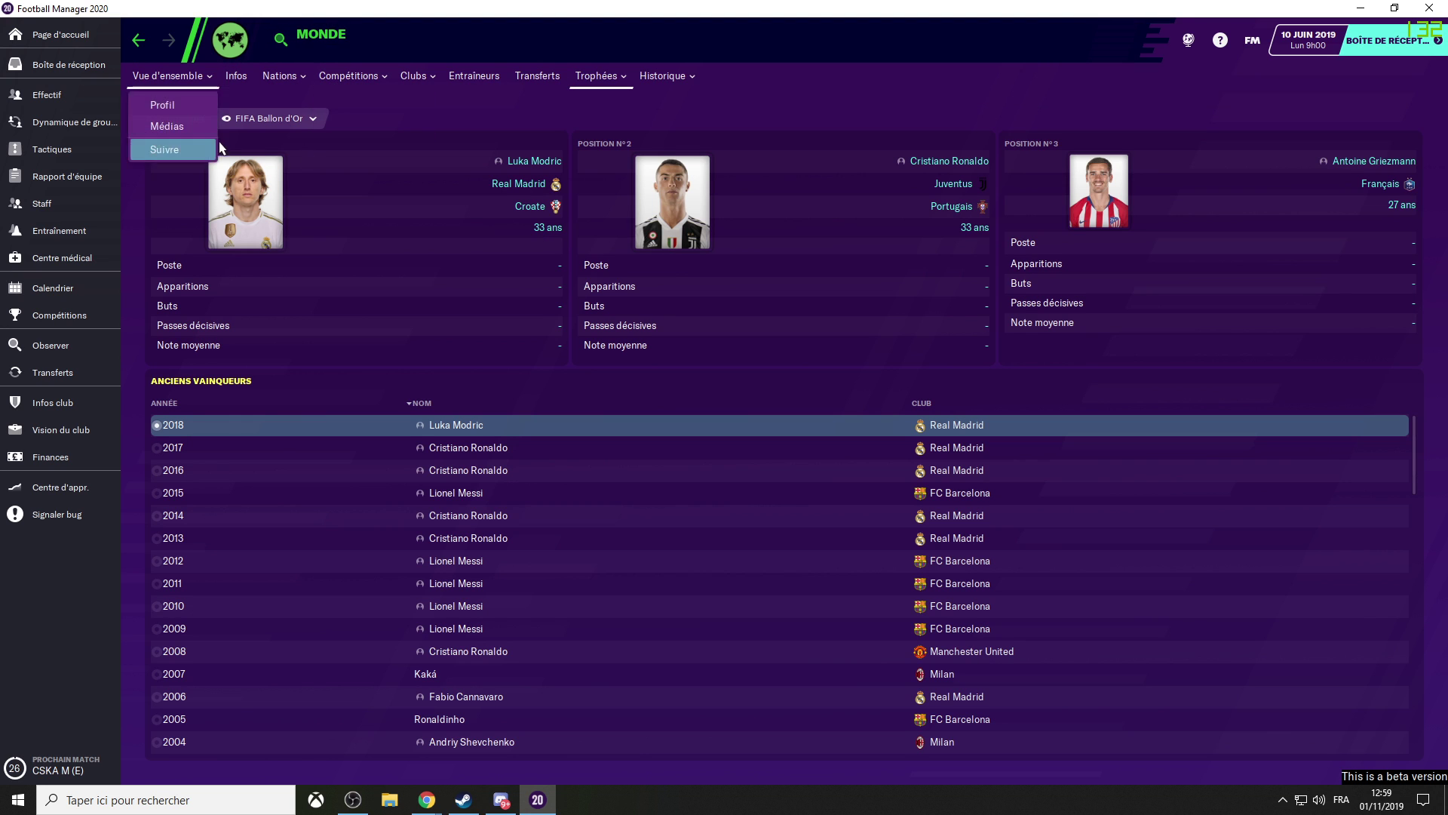
click(240, 131)
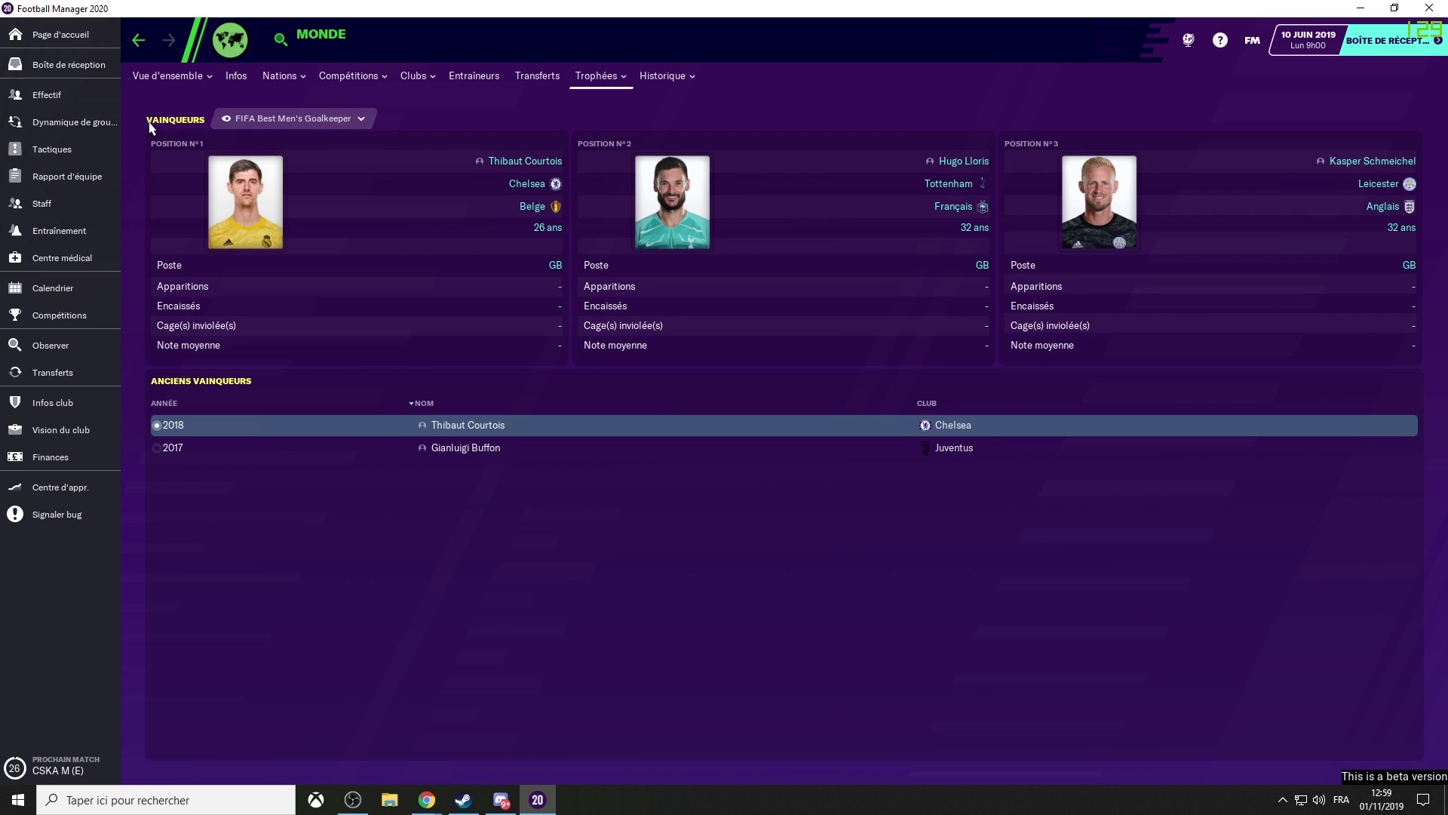
click(333, 129)
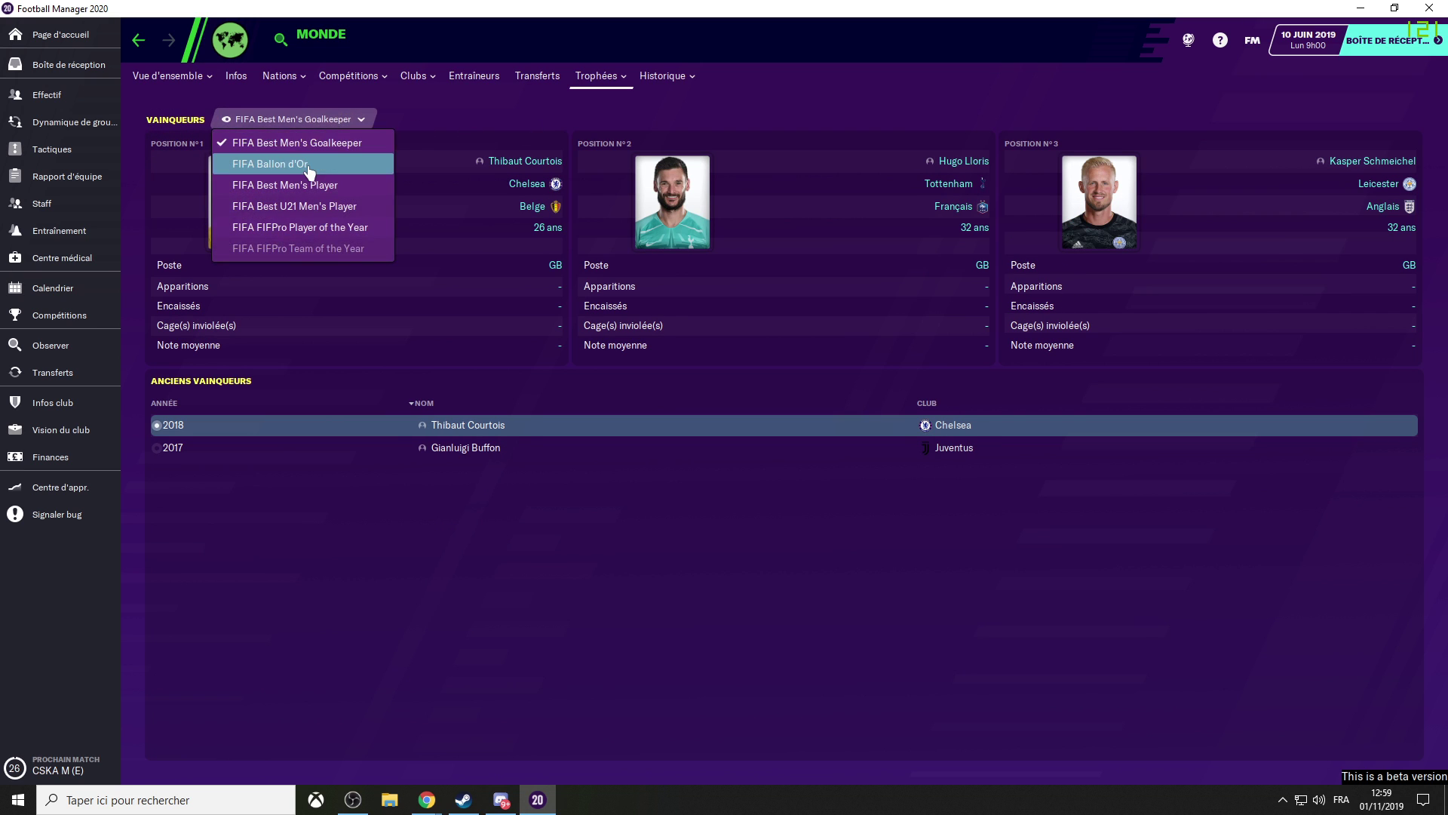
click(310, 174)
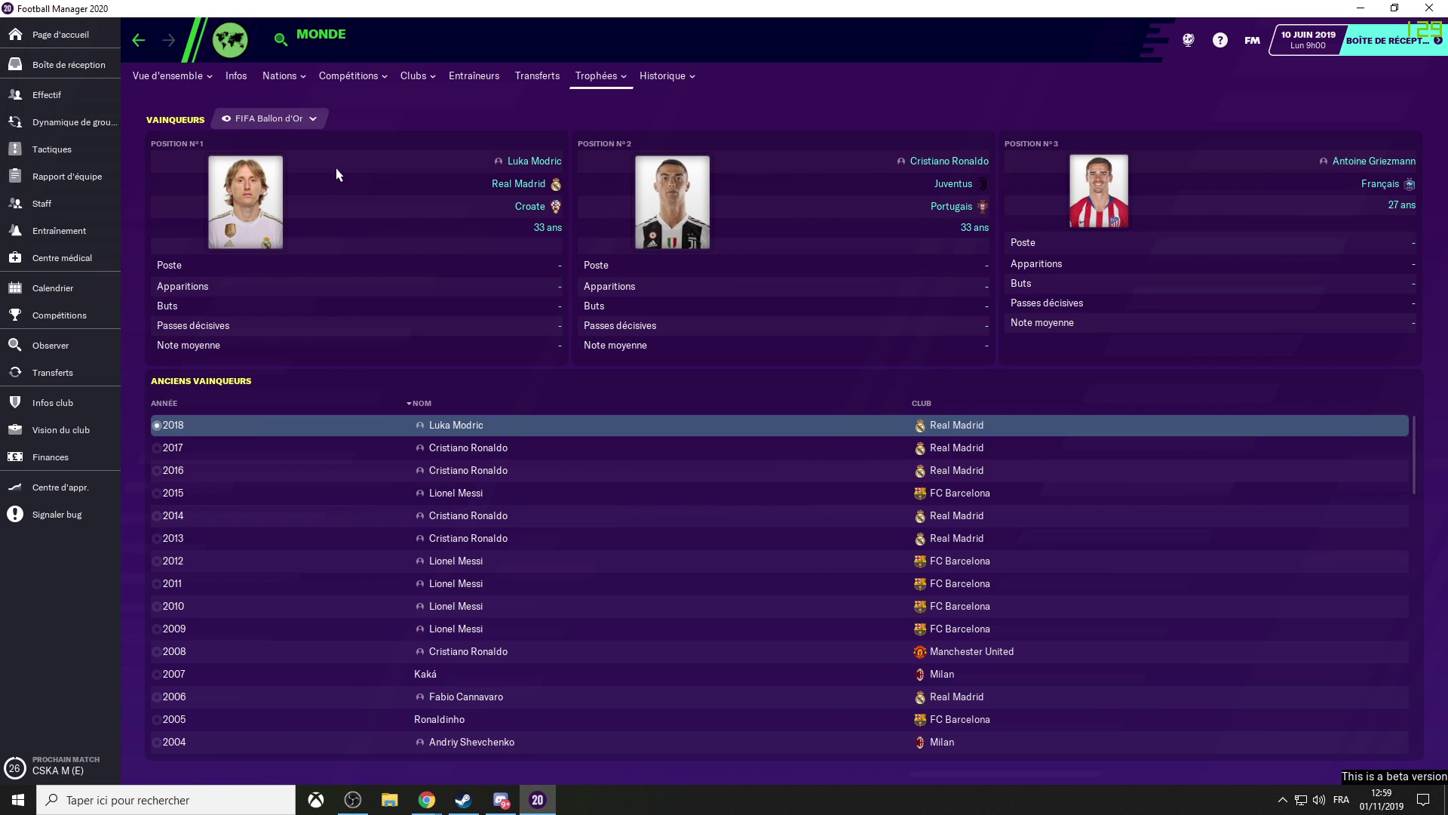